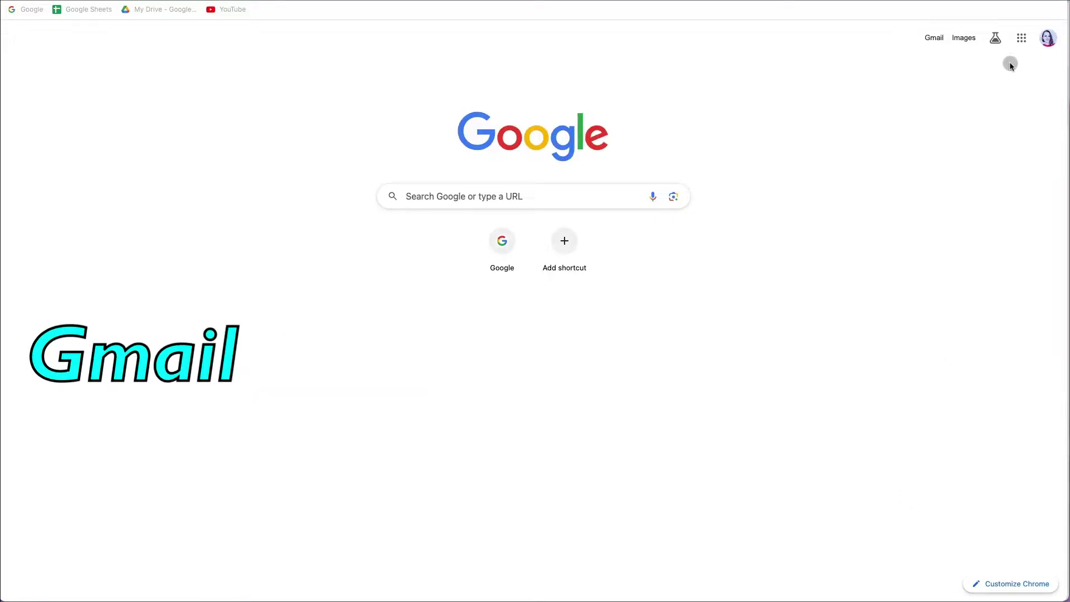
- Browse the Google apps grid, then open the signed-in account's menu on google.com
{"action": "left_click", "coordinate": [1021, 38]}
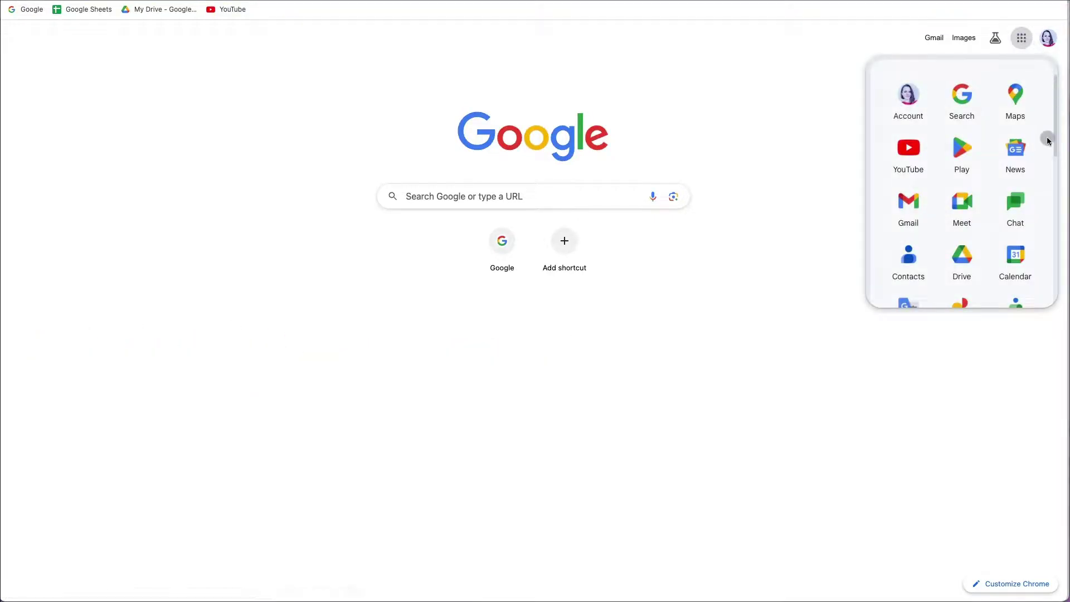
{"action": "scroll", "coordinate": [1050, 212], "scroll_direction": "down", "scroll_amount": 5}
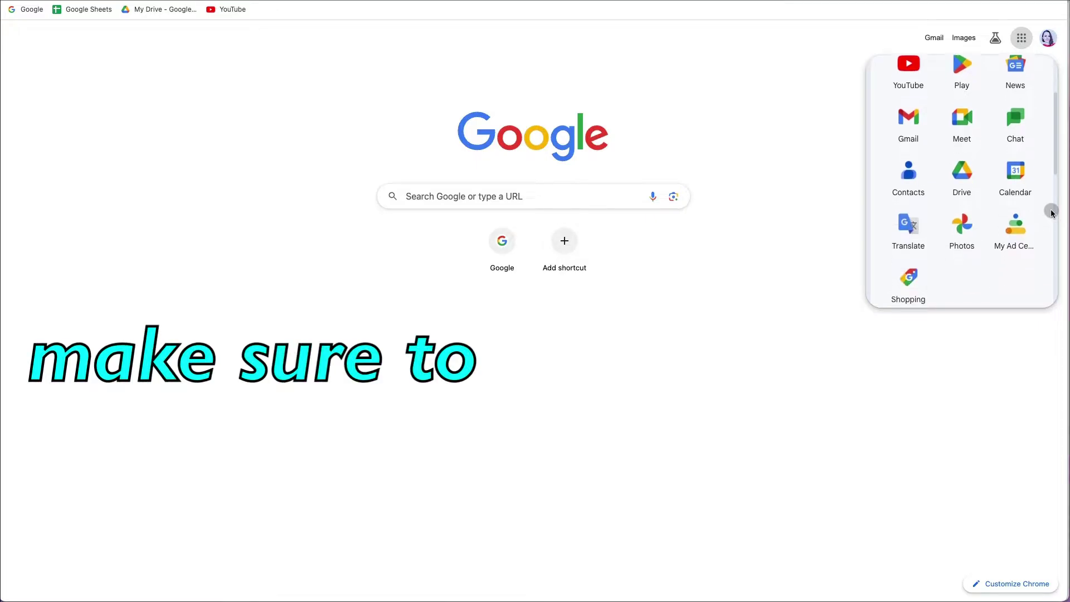
{"action": "scroll", "coordinate": [1051, 211], "scroll_direction": "down", "scroll_amount": 5}
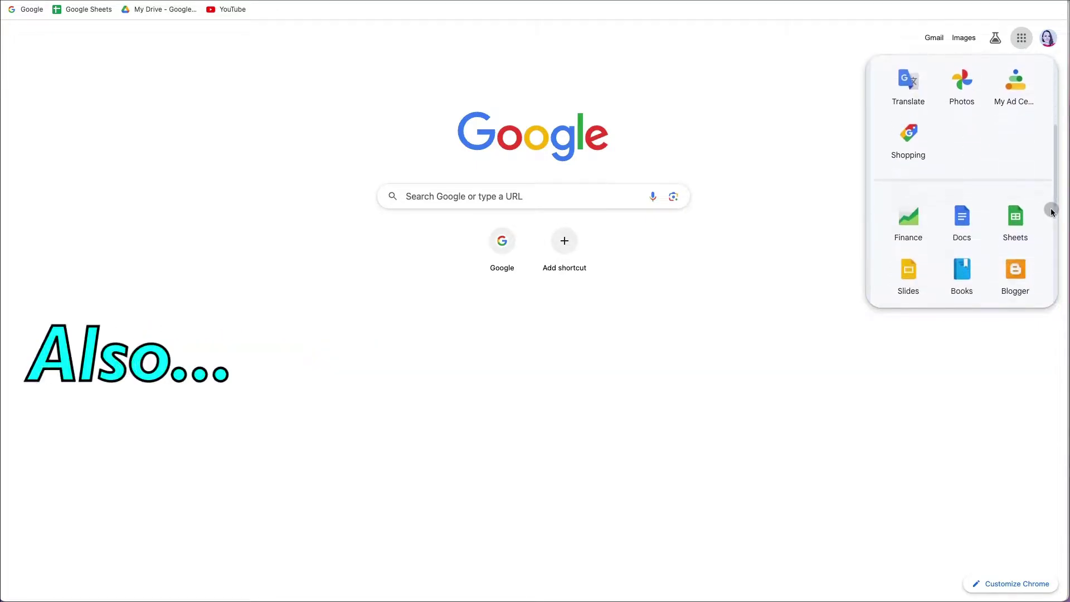
{"action": "scroll", "coordinate": [1052, 211], "scroll_direction": "down", "scroll_amount": 6}
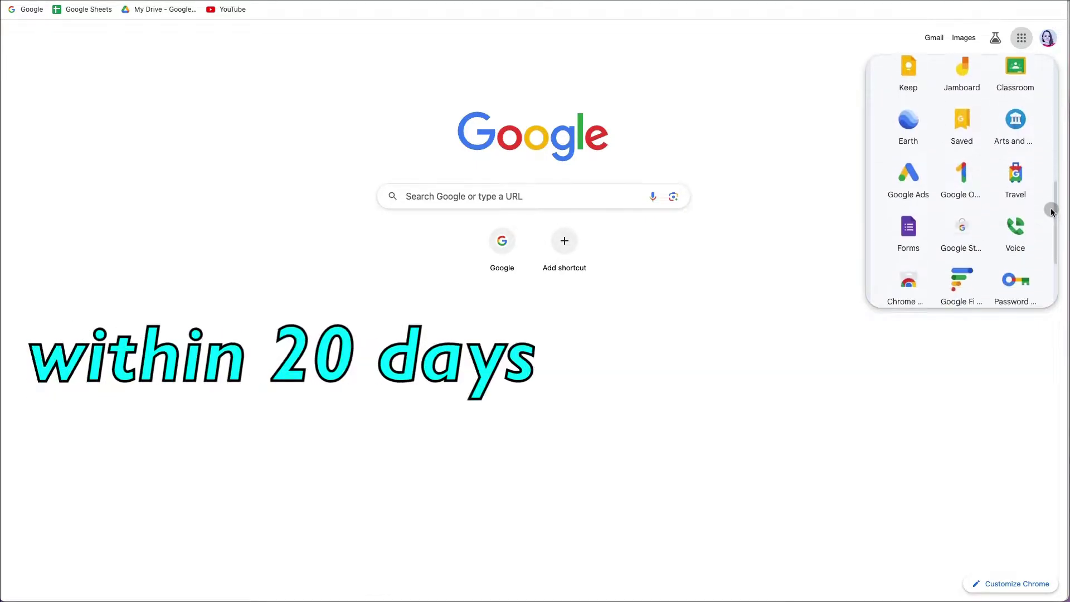
{"action": "scroll", "coordinate": [1052, 211], "scroll_direction": "up", "scroll_amount": 15}
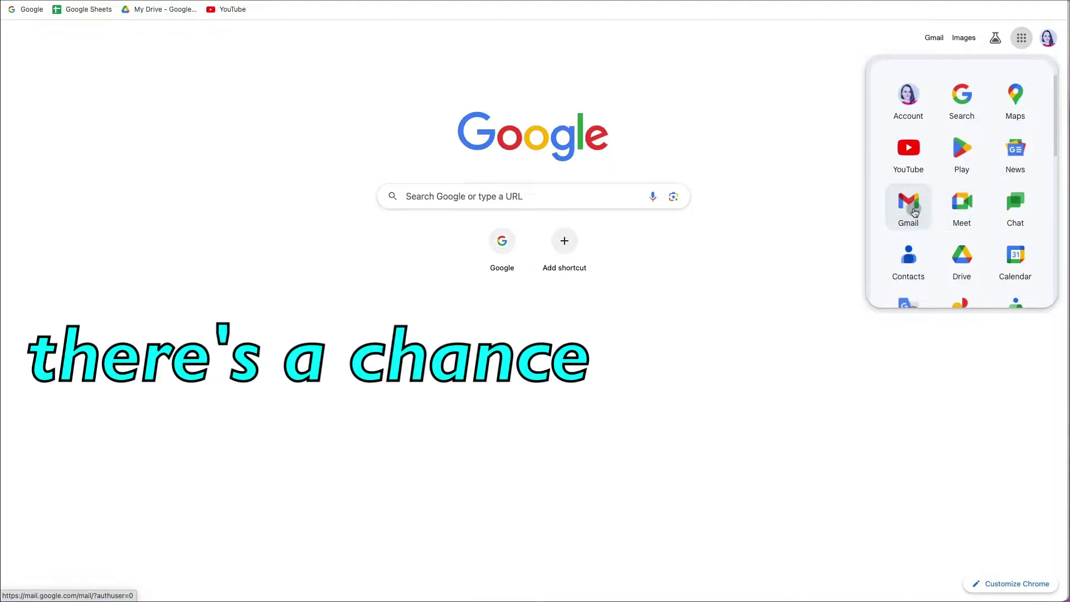
{"action": "left_click", "coordinate": [1052, 66]}
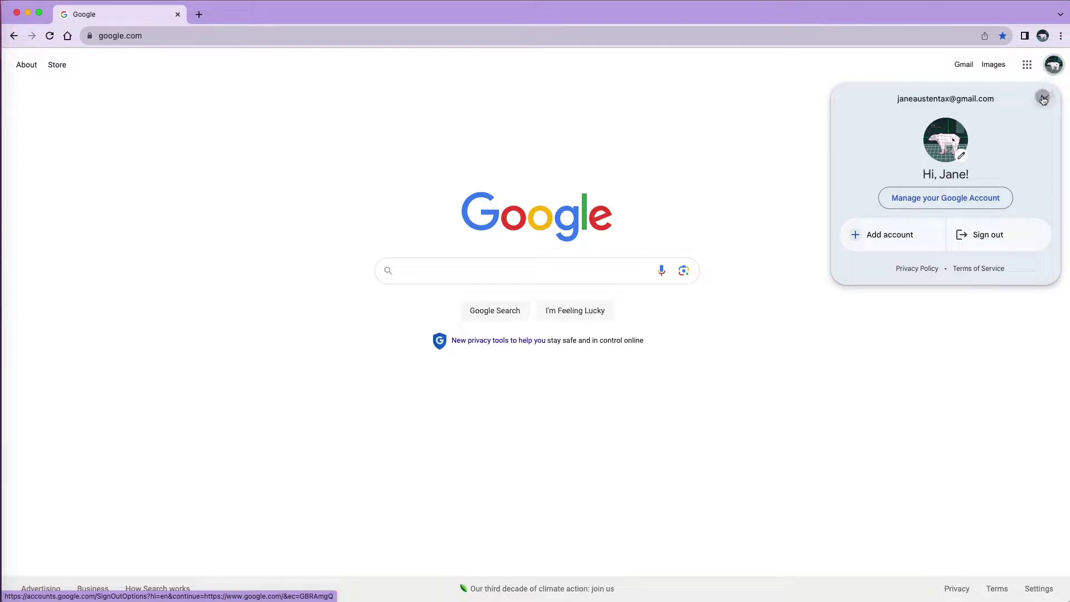
- Open Google Drive and Google Photos from the Google apps grid
{"action": "left_click", "coordinate": [1027, 65]}
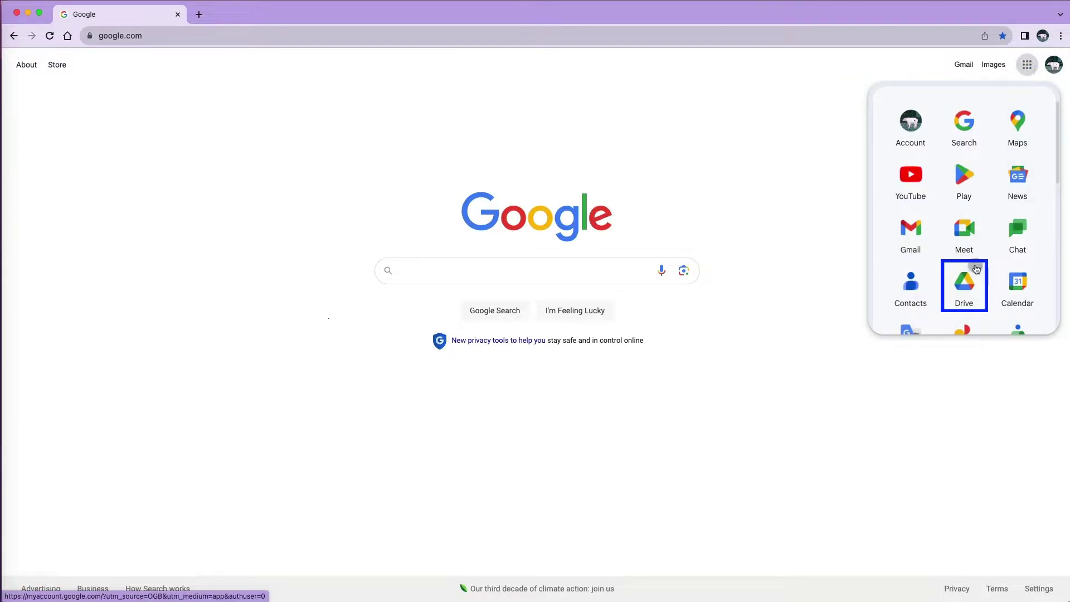
{"action": "left_click", "coordinate": [969, 290]}
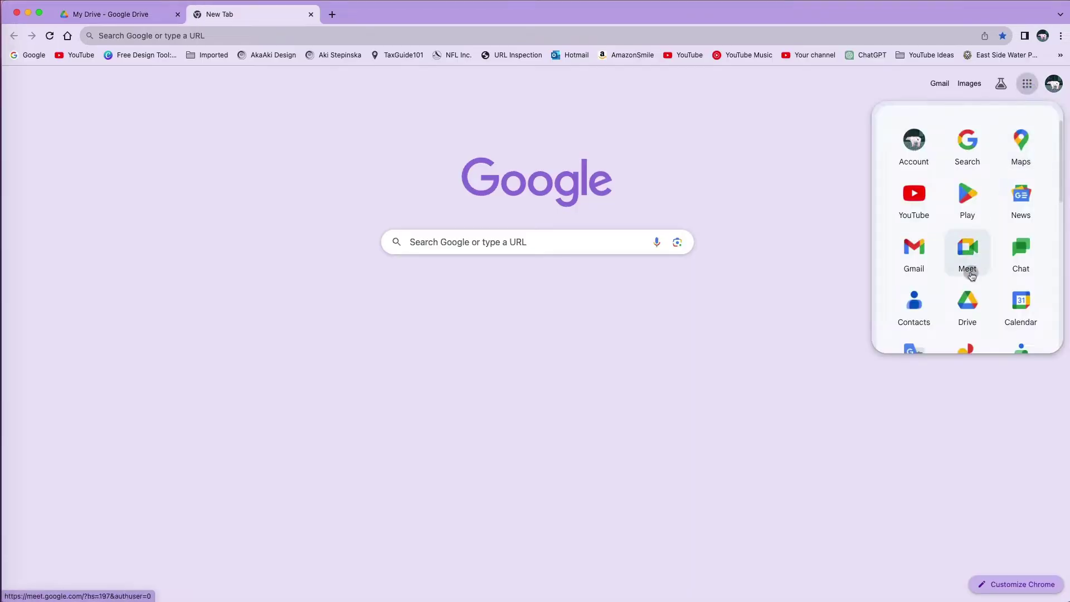
{"action": "scroll", "coordinate": [969, 255], "scroll_direction": "down", "scroll_amount": 2}
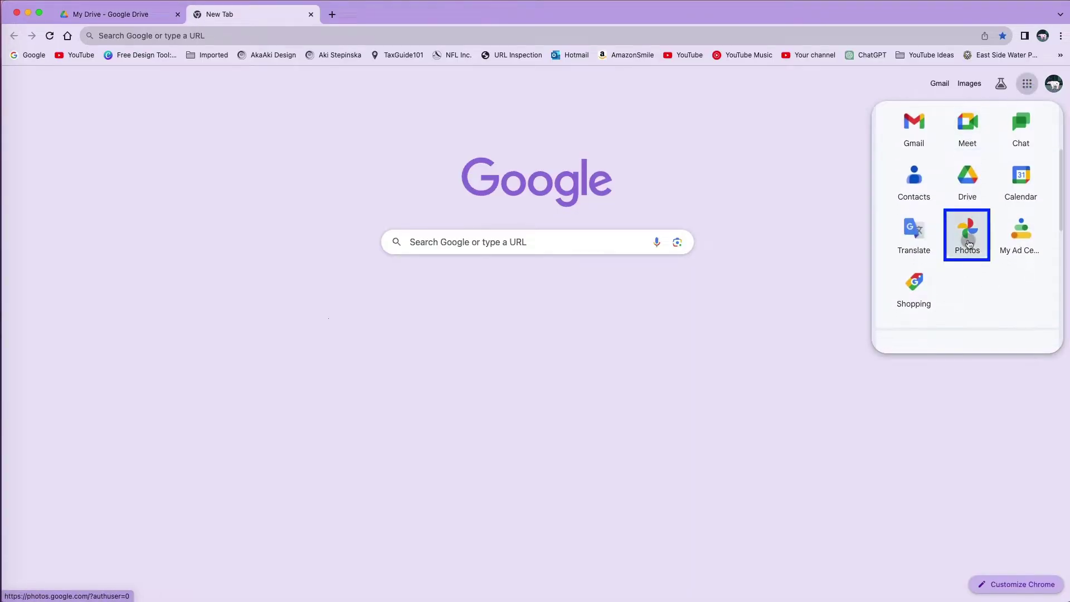
{"action": "left_click", "coordinate": [970, 253]}
- Open the Gmail inbox in a new tab, then open another blank tab
{"action": "key", "text": "super+t"}
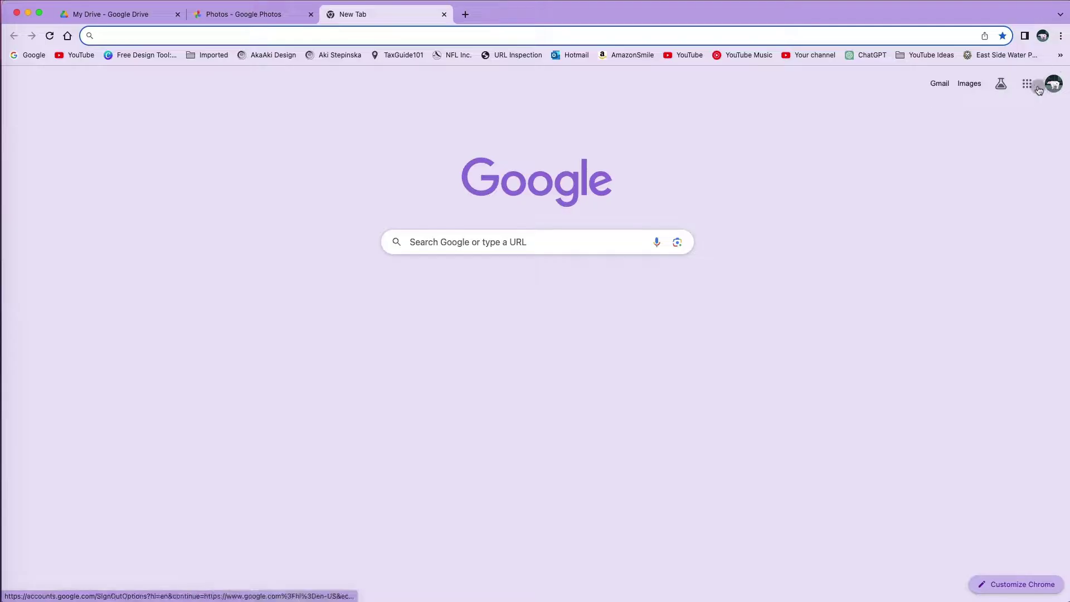
{"action": "left_click", "coordinate": [1027, 83]}
{"action": "left_click", "coordinate": [922, 258]}
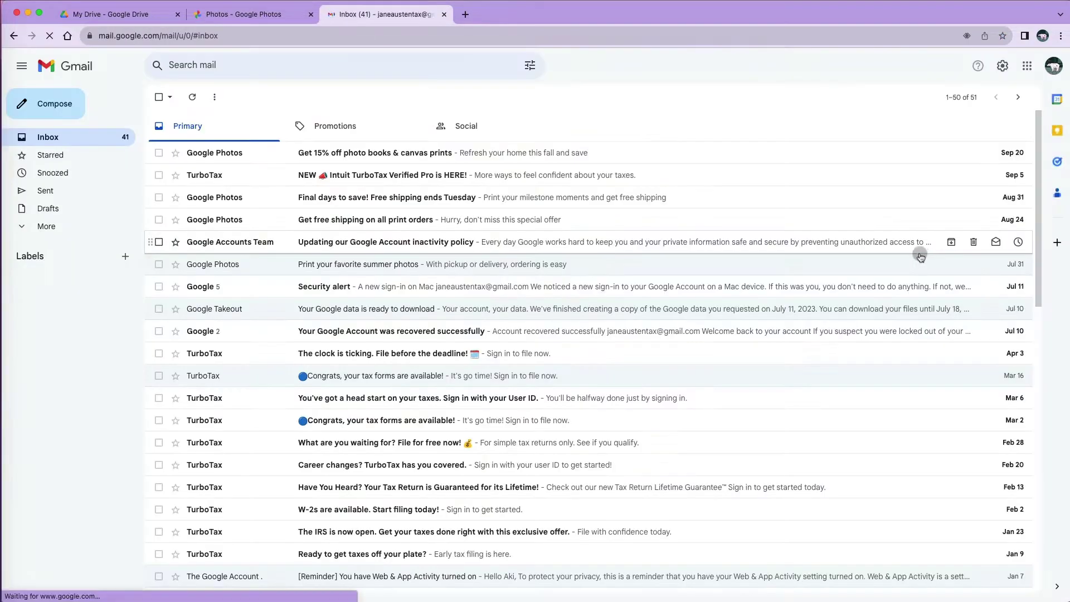
{"action": "scroll", "coordinate": [788, 442], "scroll_direction": "down", "scroll_amount": 10}
{"action": "scroll", "coordinate": [685, 144], "scroll_direction": "up", "scroll_amount": 10}
{"action": "key", "text": "super+t"}
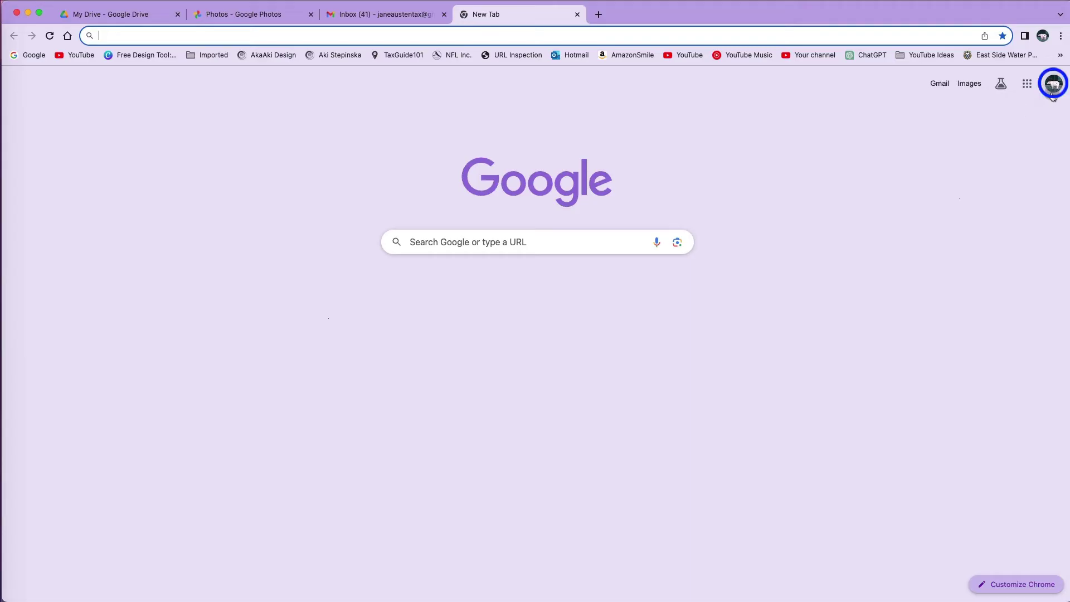
- Go to Manage your Google Account and search the account settings for 'dele'
{"action": "left_click", "coordinate": [1054, 84]}
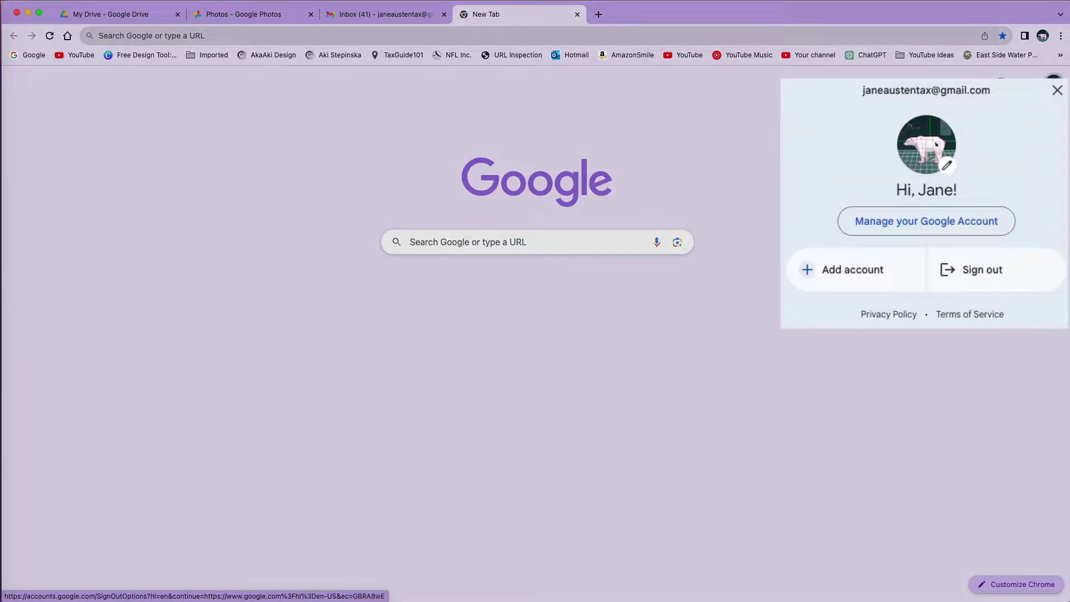
{"action": "left_click", "coordinate": [936, 240]}
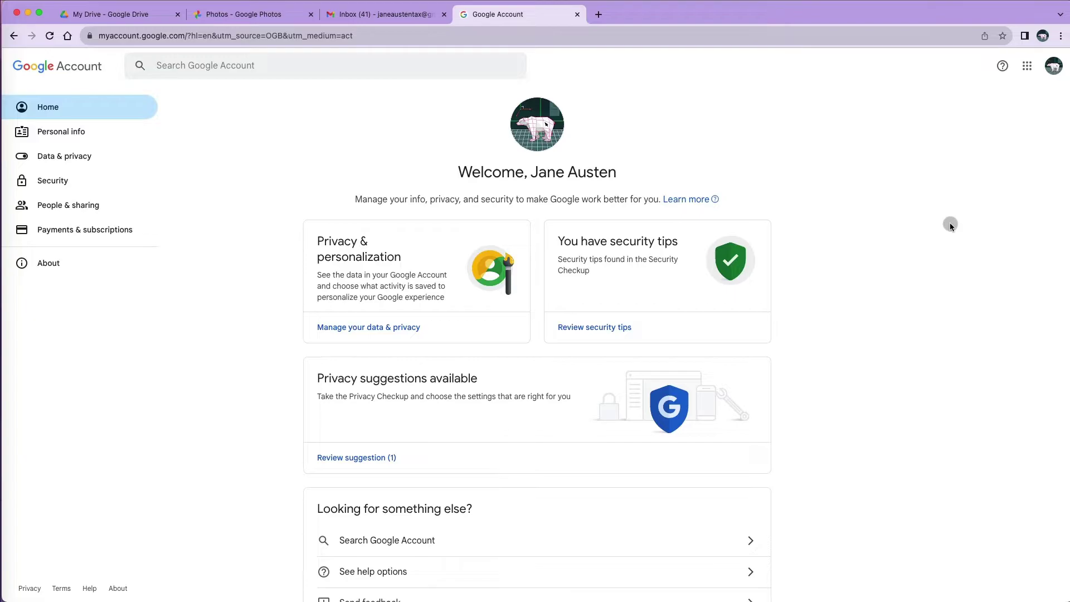
{"action": "left_click", "coordinate": [65, 156]}
{"action": "left_click", "coordinate": [50, 112]}
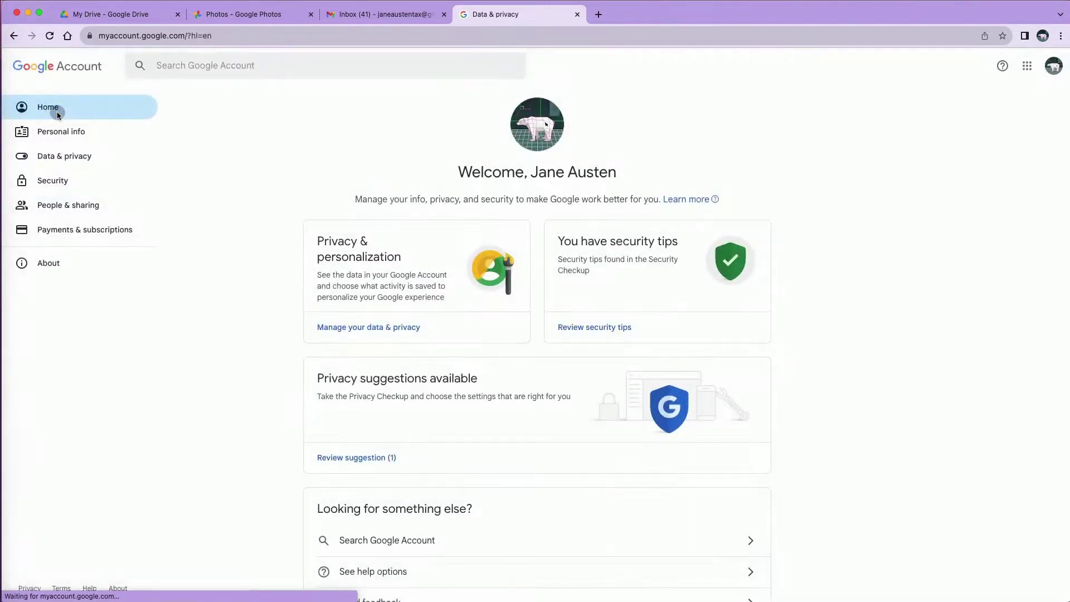
{"action": "scroll", "coordinate": [188, 286], "scroll_direction": "down", "scroll_amount": 2}
{"action": "left_click", "coordinate": [212, 67]}
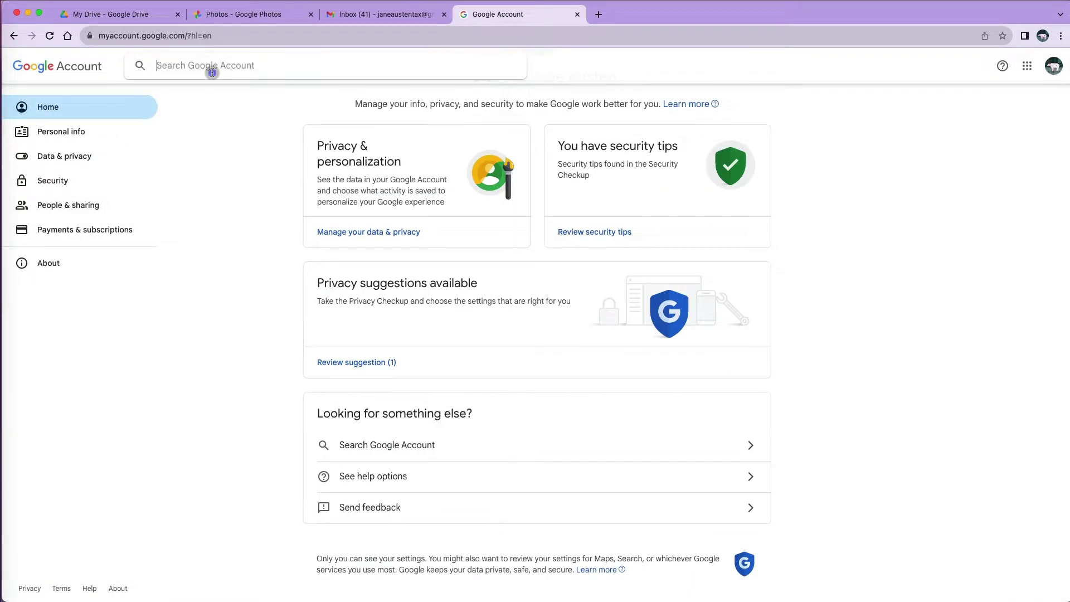
{"action": "type", "text": "dele"}
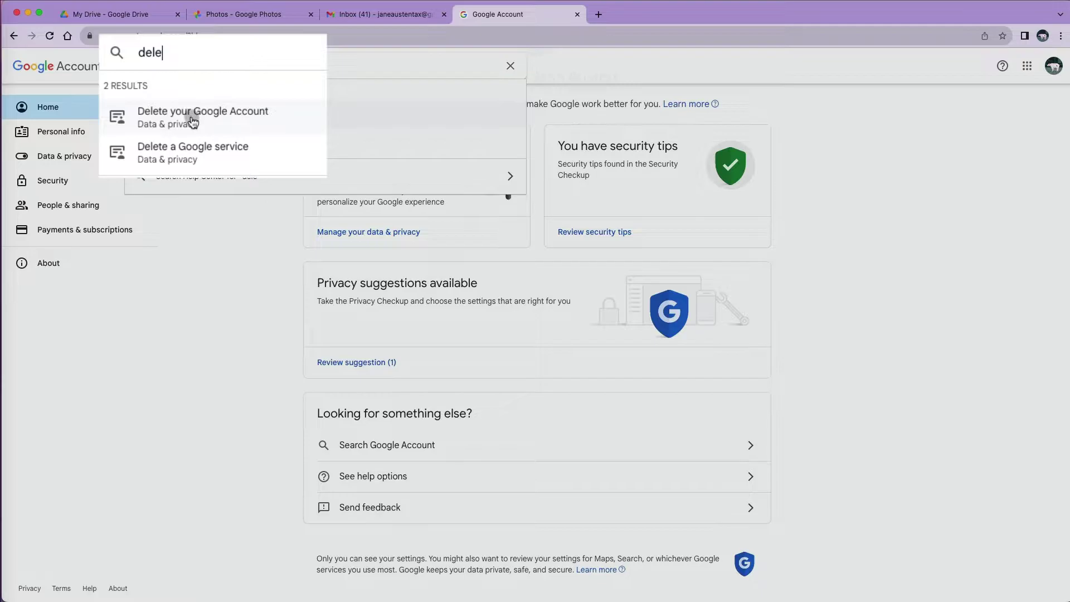
{"action": "left_click", "coordinate": [199, 282]}
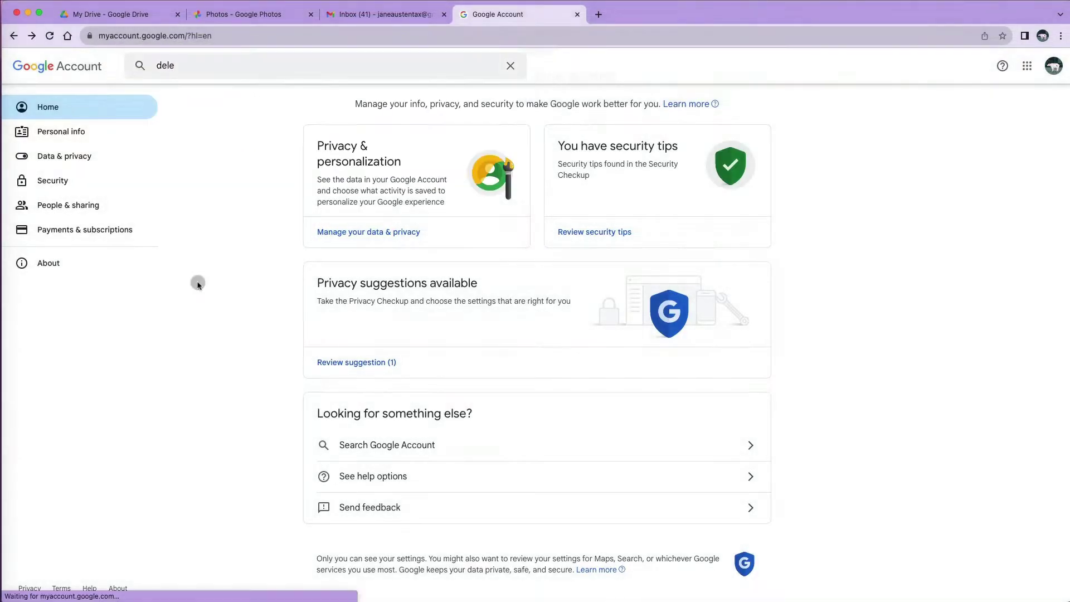
- From Data & privacy, go to Download or delete your data > Delete a Google service
{"action": "left_click", "coordinate": [81, 160]}
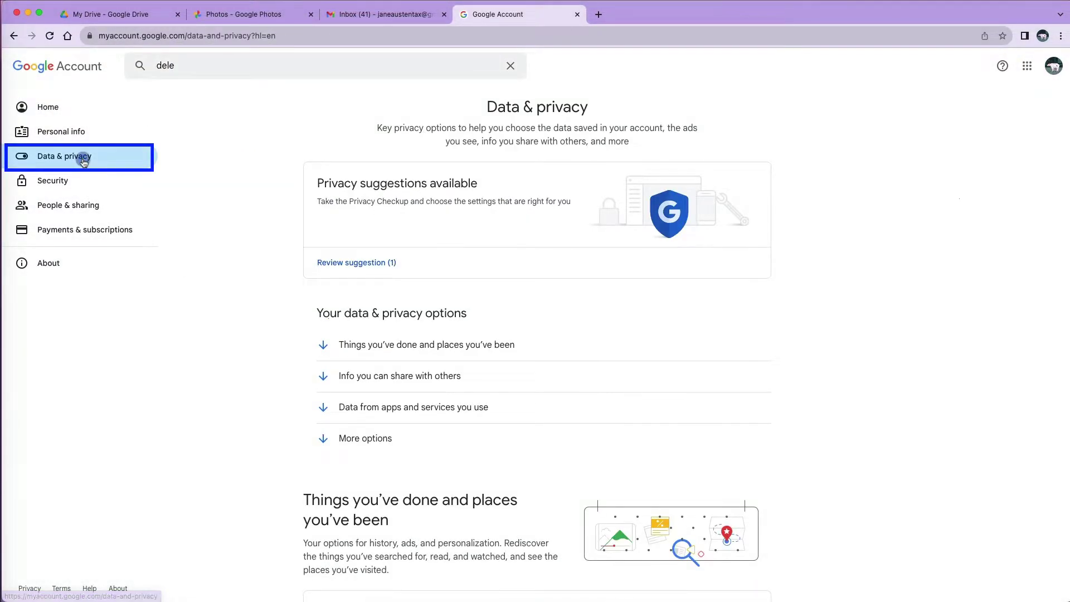
{"action": "scroll", "coordinate": [294, 472], "scroll_direction": "down", "scroll_amount": 8}
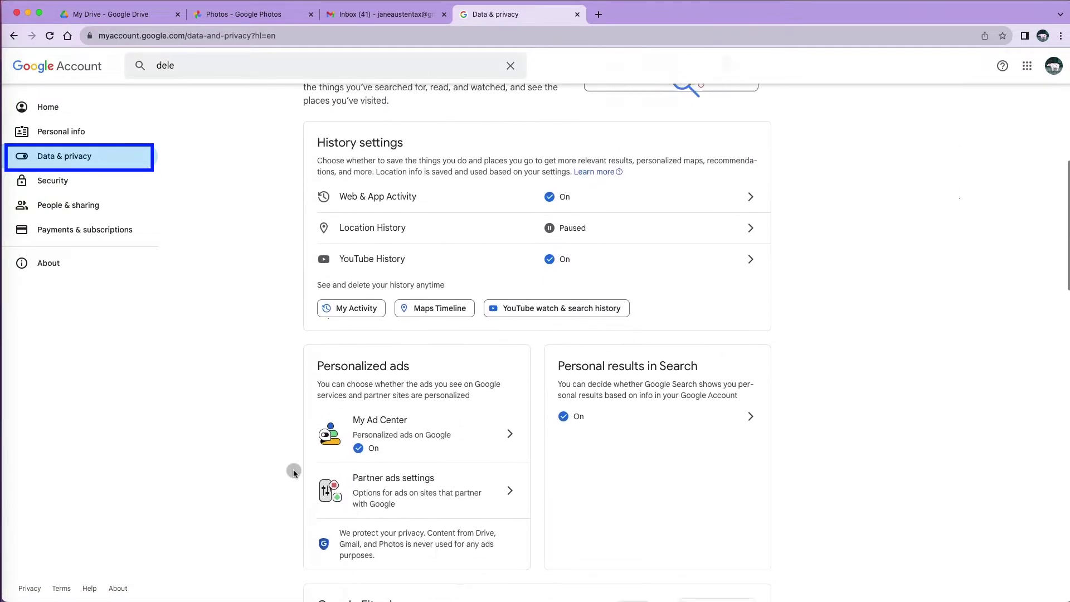
{"action": "scroll", "coordinate": [294, 471], "scroll_direction": "down", "scroll_amount": 12}
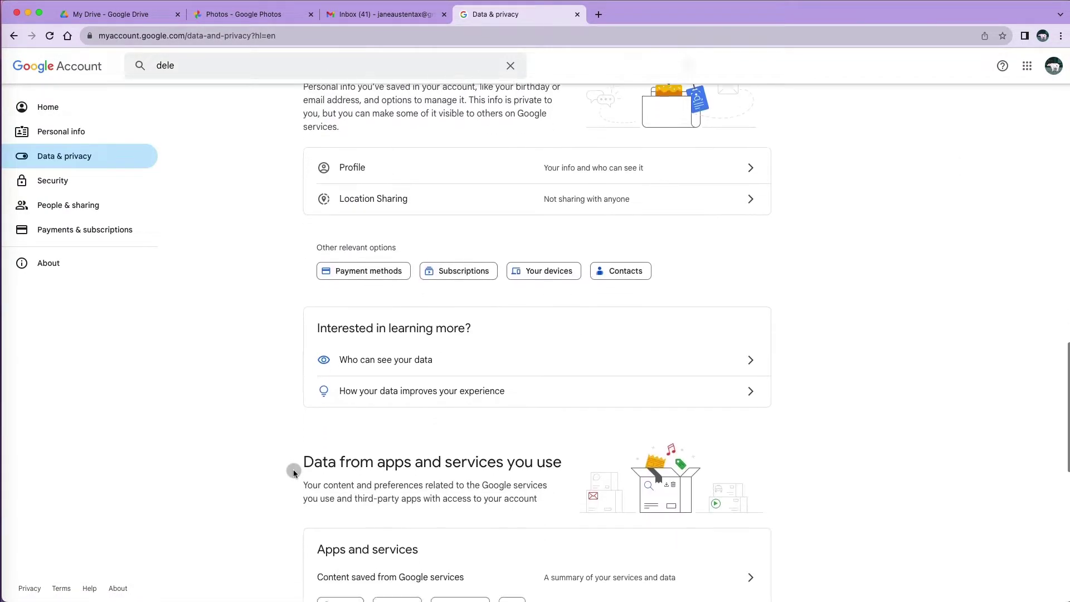
{"action": "scroll", "coordinate": [294, 471], "scroll_direction": "down", "scroll_amount": 6}
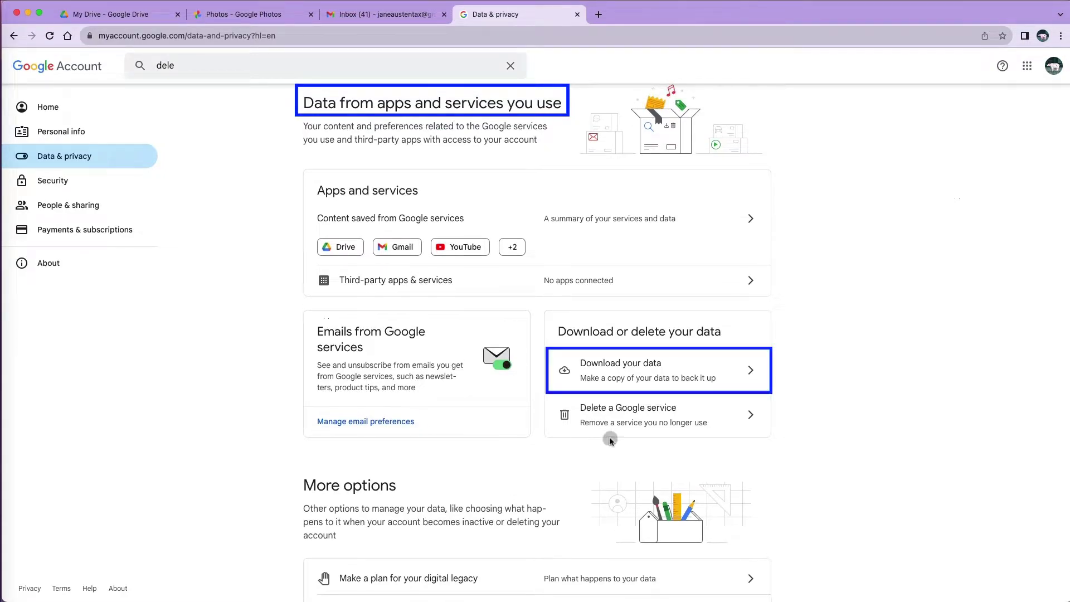
{"action": "left_click", "coordinate": [692, 422]}
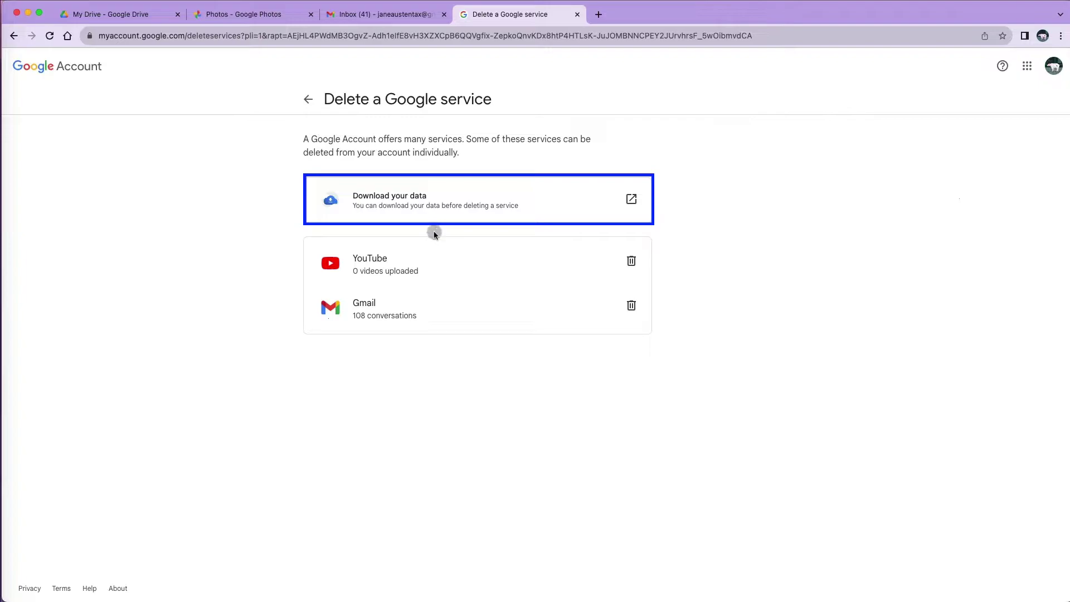
- Open Google Takeout from the Download your data link on the Delete a Google service page
{"action": "left_click", "coordinate": [635, 208]}
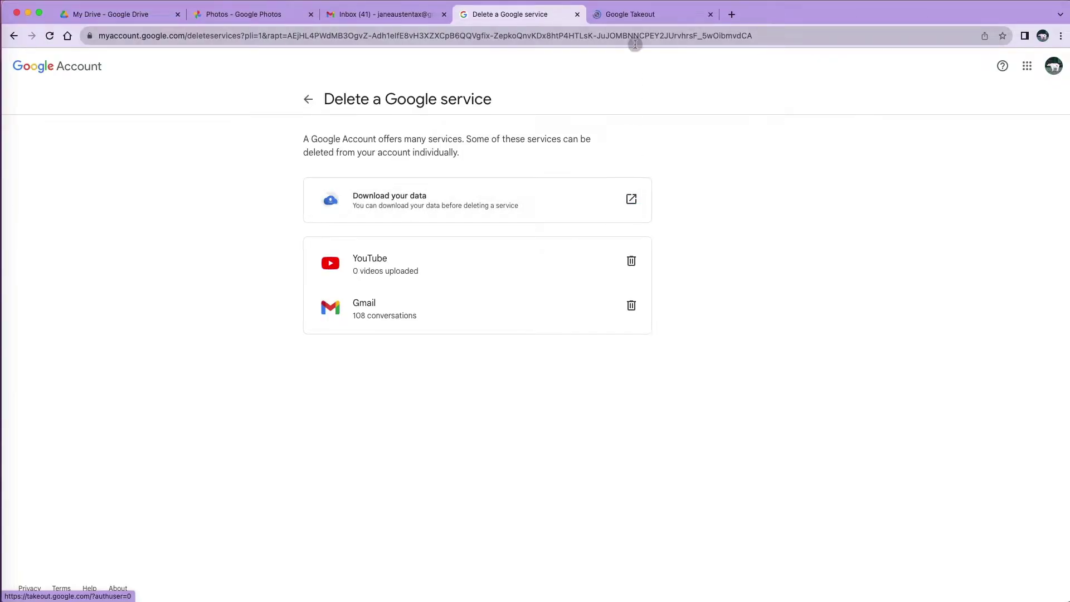
- In Takeout, include Access Log Activity so all 46 products are selected, then continue to step 2
{"action": "left_click", "coordinate": [639, 17]}
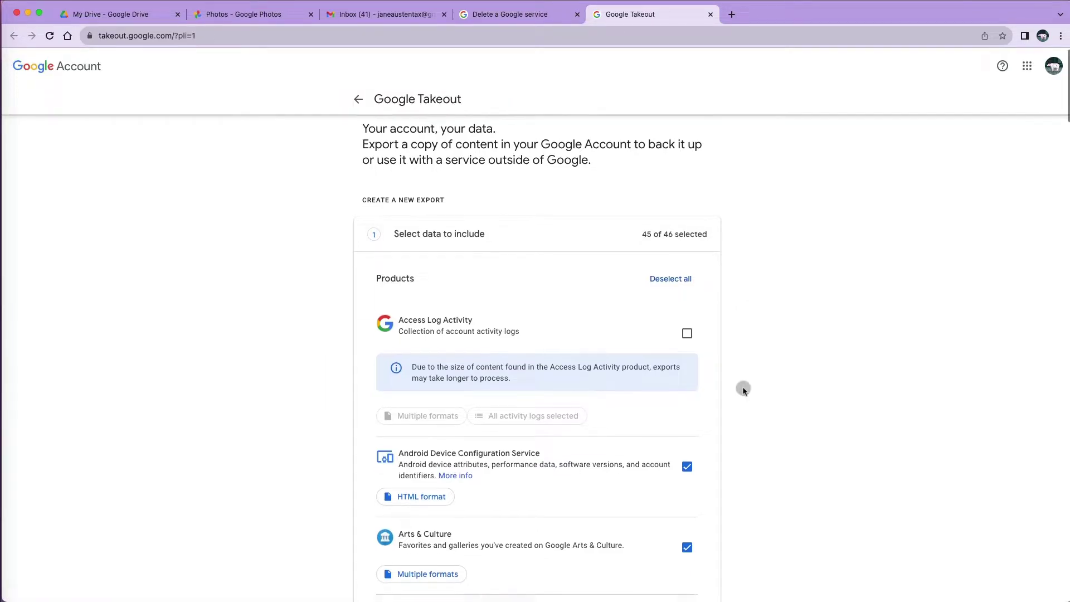
{"action": "scroll", "coordinate": [743, 389], "scroll_direction": "down", "scroll_amount": 1}
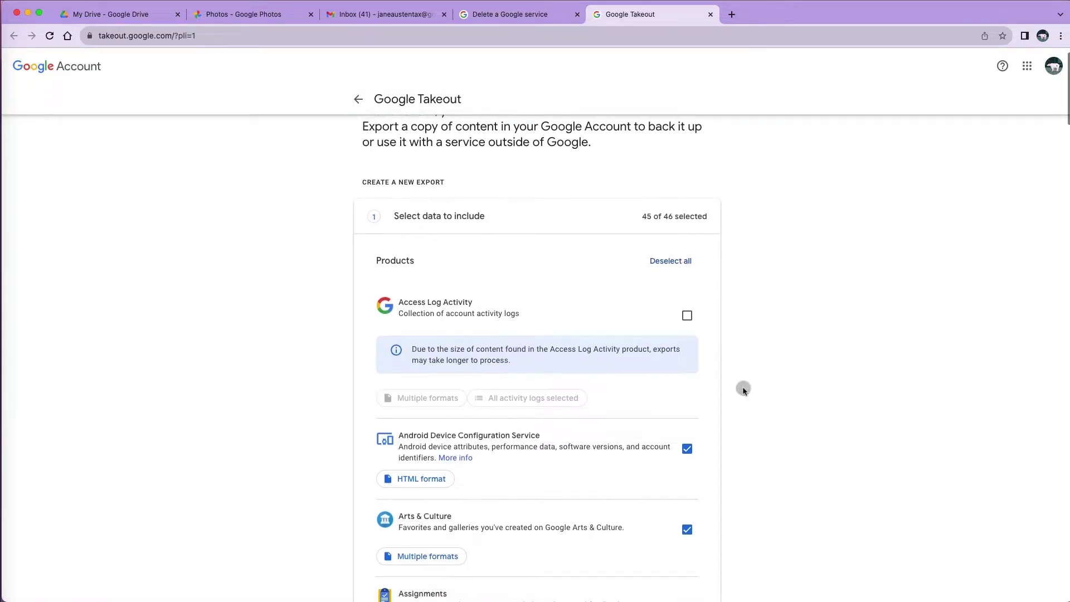
{"action": "left_click", "coordinate": [687, 310]}
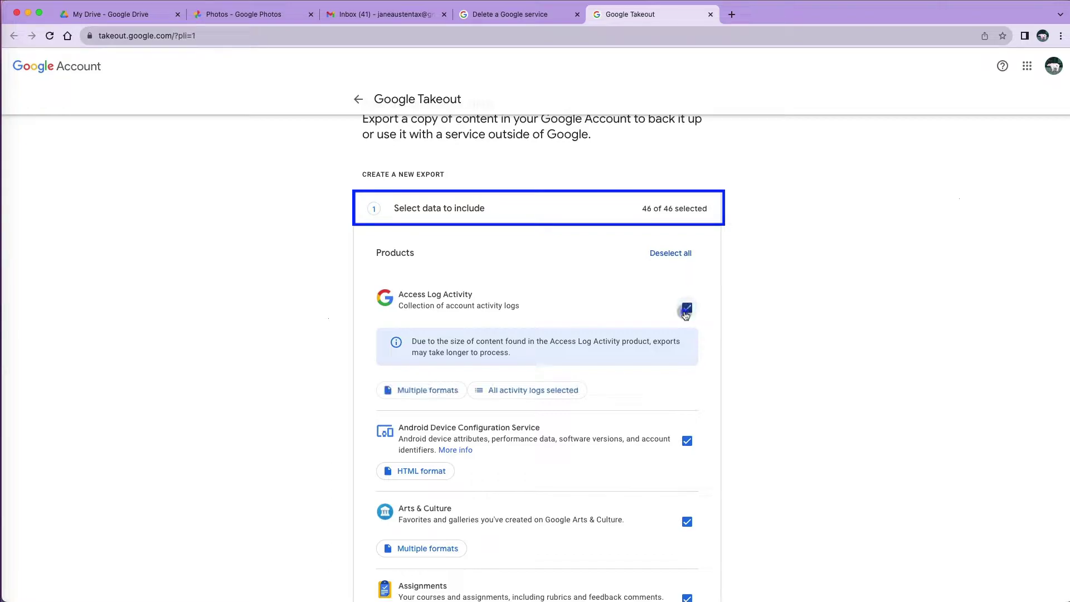
{"action": "scroll", "coordinate": [767, 496], "scroll_direction": "down", "scroll_amount": 15}
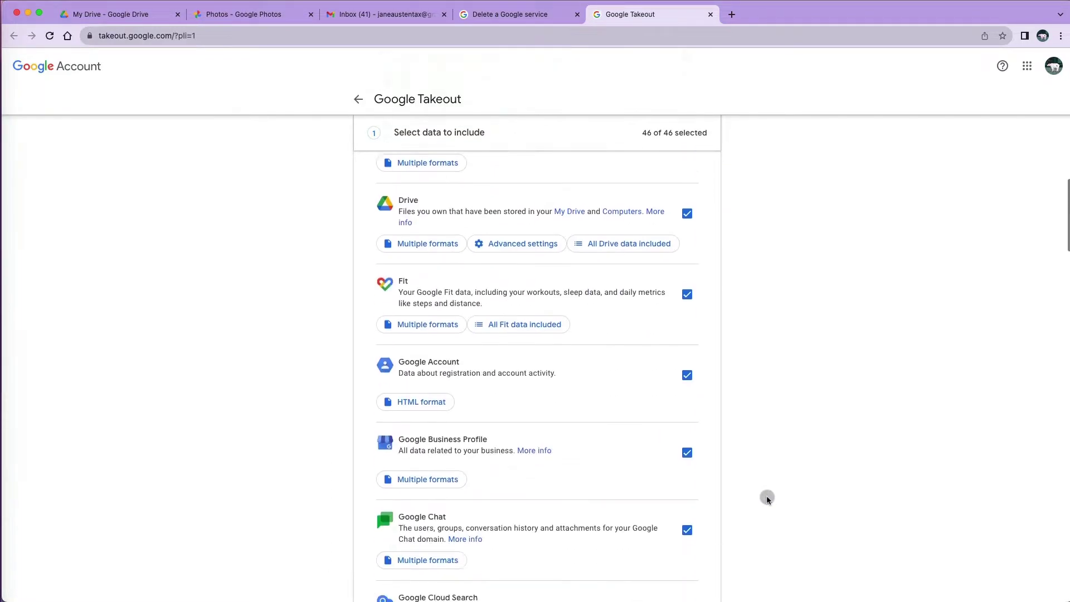
{"action": "scroll", "coordinate": [767, 496], "scroll_direction": "down", "scroll_amount": 20}
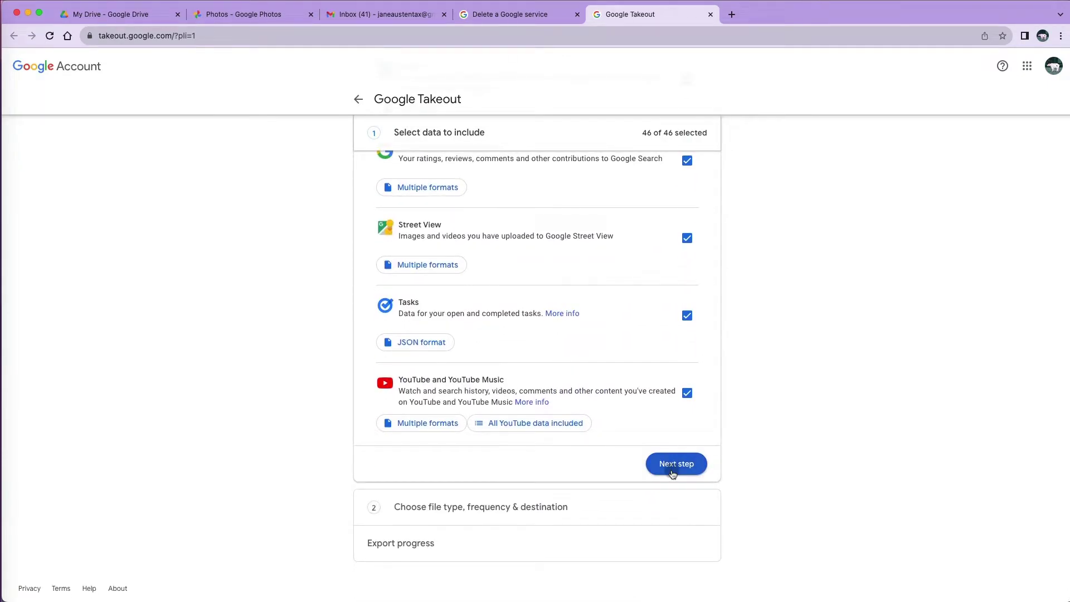
{"action": "left_click", "coordinate": [673, 473]}
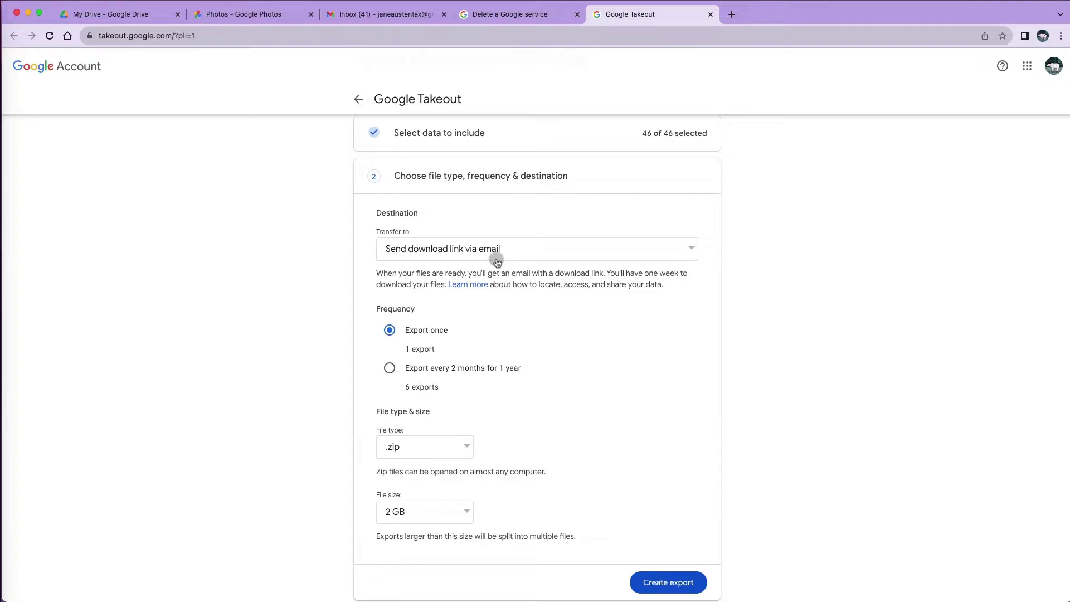
- Create a one-time export emailing a download link, as .zip files split at 2 GB
{"action": "left_click", "coordinate": [687, 250]}
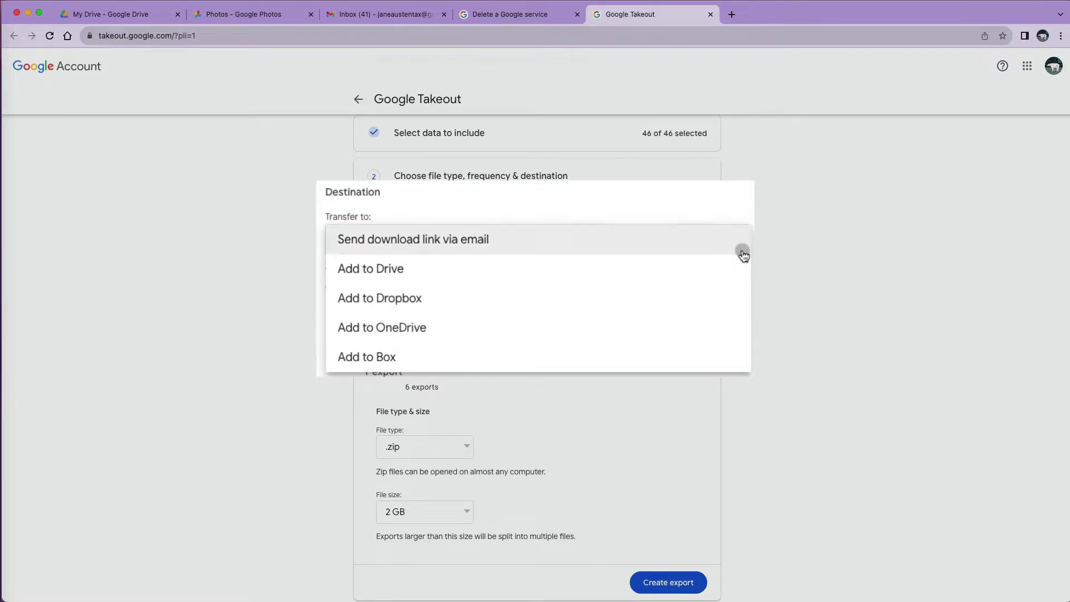
{"action": "left_click", "coordinate": [742, 241]}
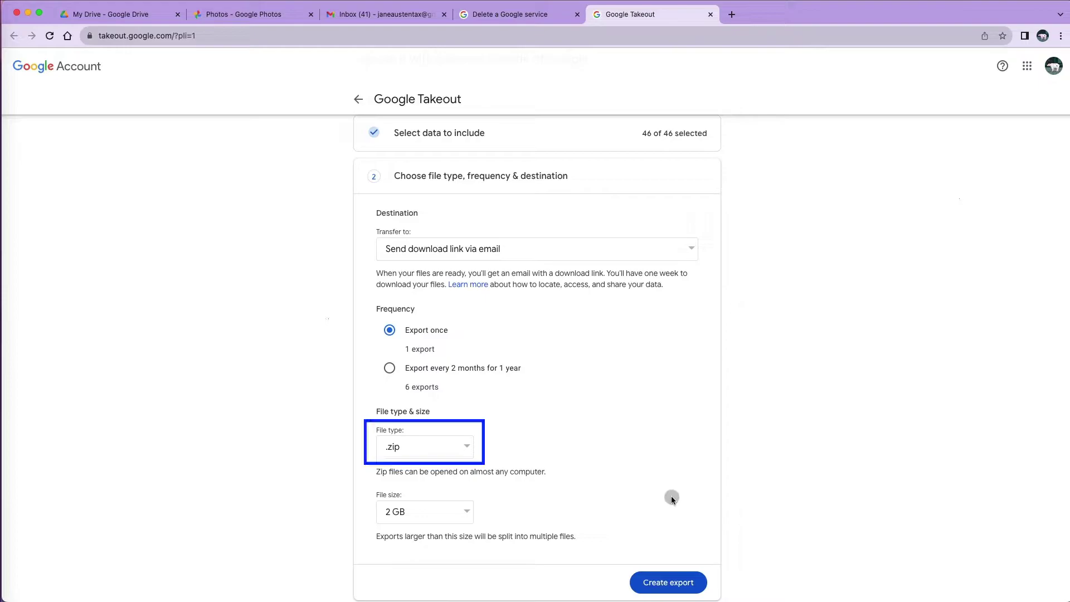
{"action": "left_click", "coordinate": [467, 446]}
{"action": "left_click", "coordinate": [467, 446]}
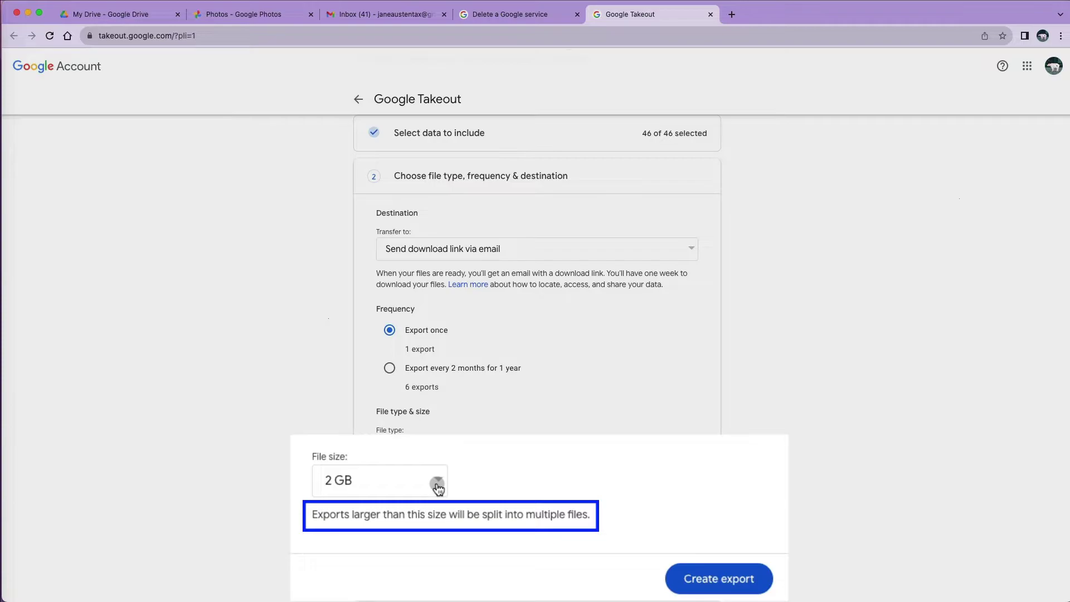
{"action": "left_click", "coordinate": [437, 485]}
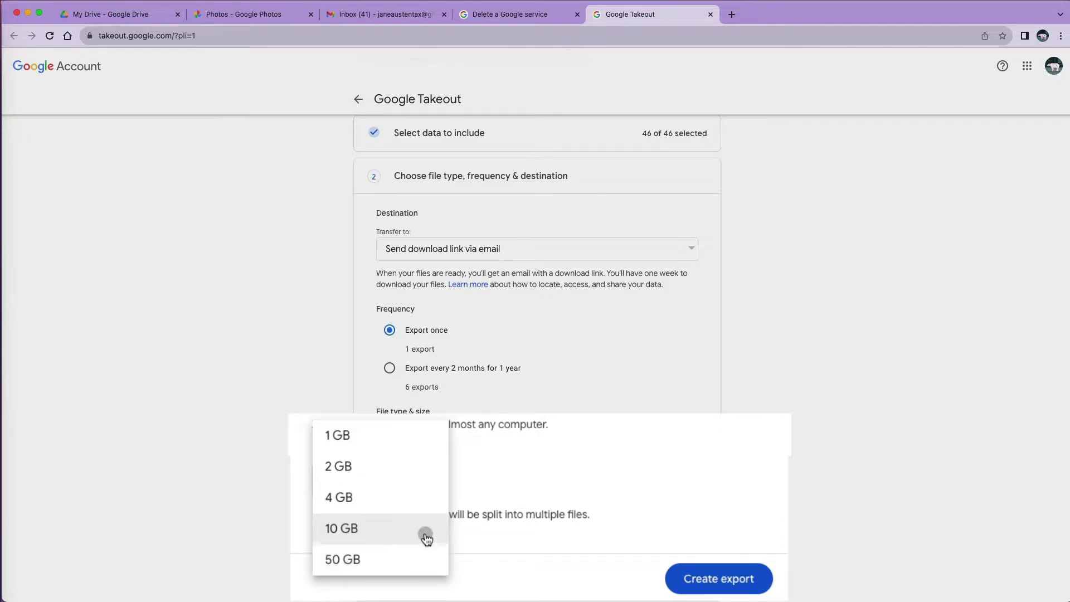
{"action": "left_click", "coordinate": [430, 470]}
{"action": "left_click", "coordinate": [662, 585]}
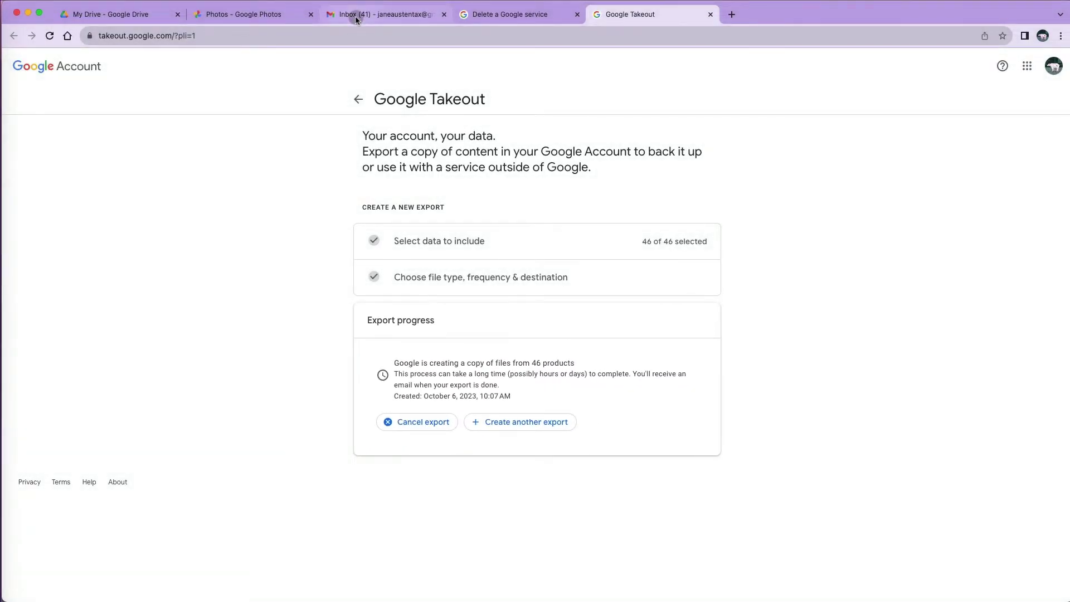
- In Gmail, open Google Takeout's 'Your Google data is ready to download' email
{"action": "left_click", "coordinate": [356, 15]}
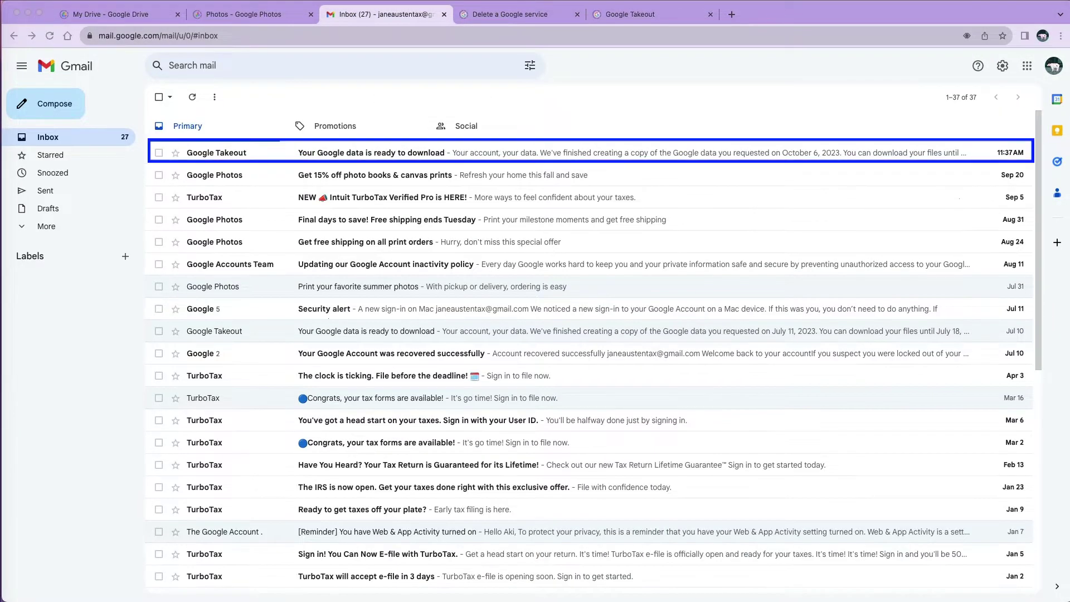
{"action": "left_click", "coordinate": [326, 154]}
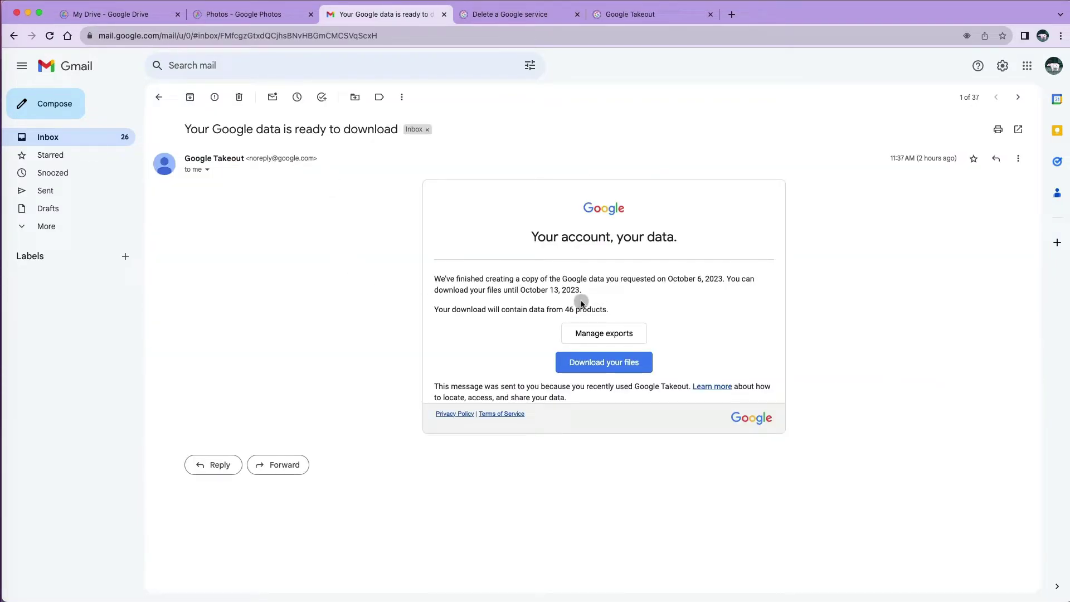
- Follow the email's link, verify with the account password, and download the 60.8 MB export
{"action": "left_click", "coordinate": [608, 365]}
{"action": "left_click", "coordinate": [550, 349]}
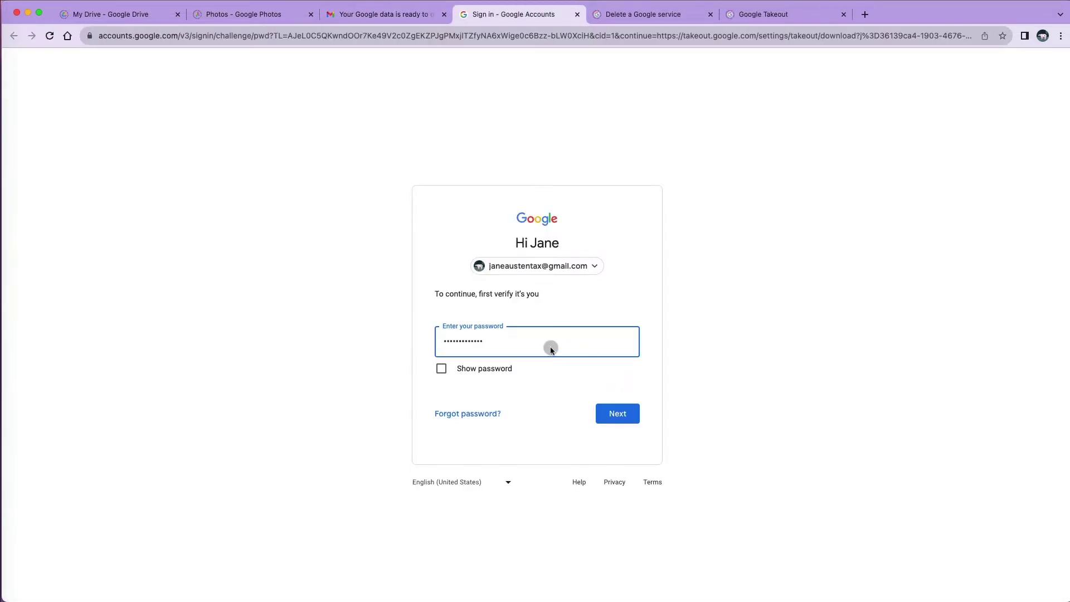
{"action": "left_click", "coordinate": [613, 417]}
{"action": "left_click", "coordinate": [615, 304]}
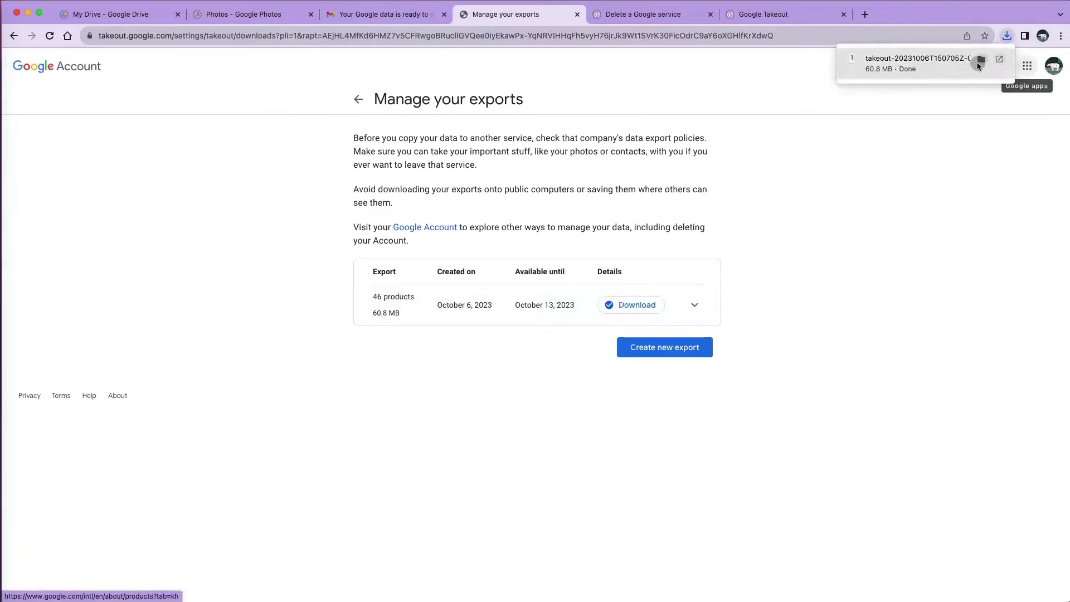
- Show the downloaded zip in Finder, extract it, and open the Takeout folder
{"action": "left_click", "coordinate": [977, 62]}
{"action": "double_click", "coordinate": [587, 415]}
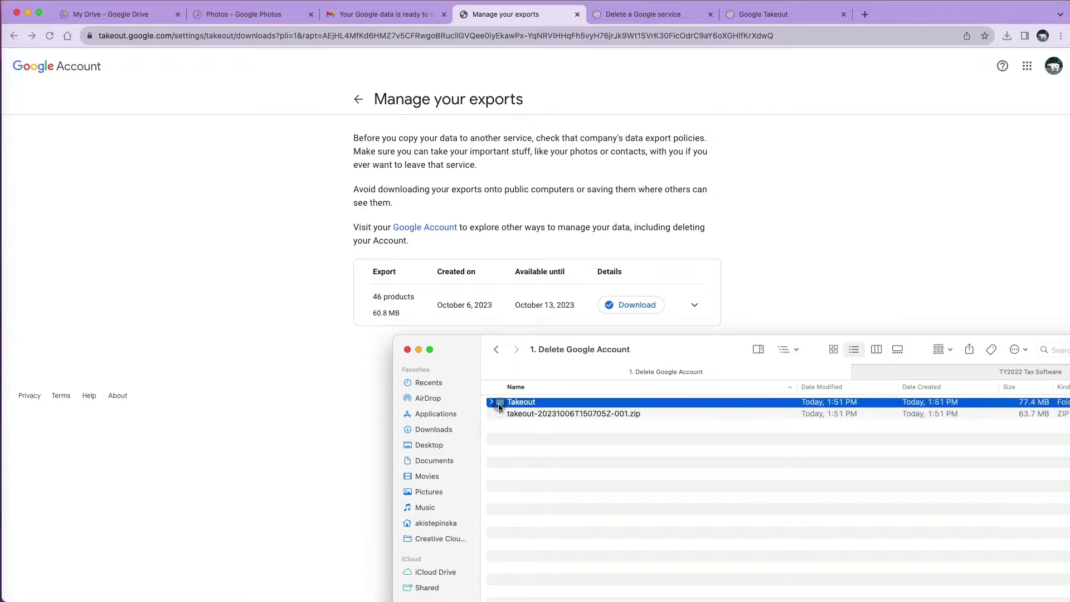
{"action": "left_click", "coordinate": [493, 406]}
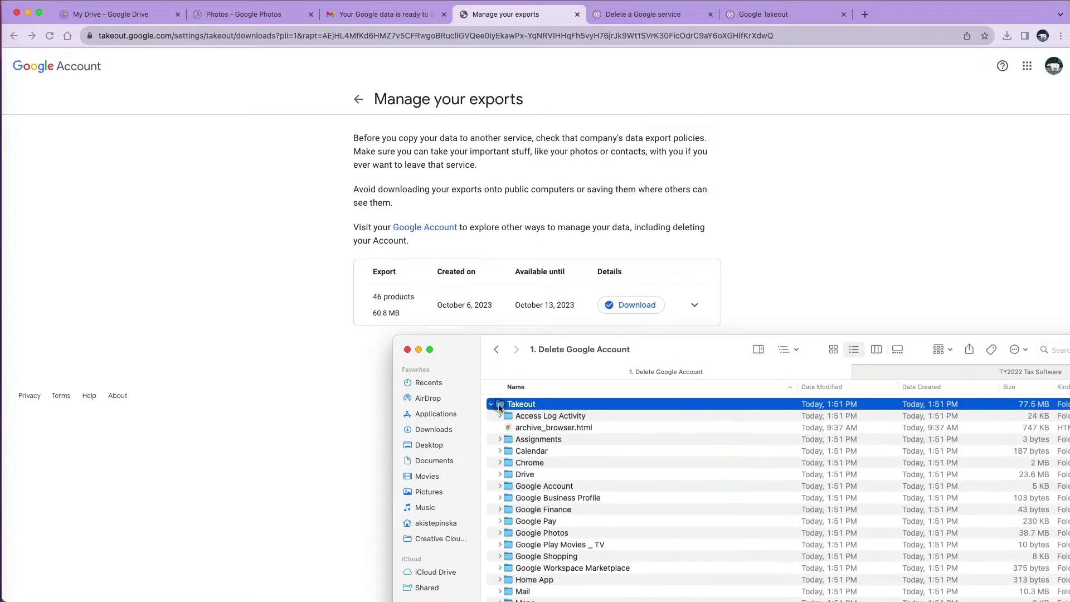
{"action": "double_click", "coordinate": [500, 406]}
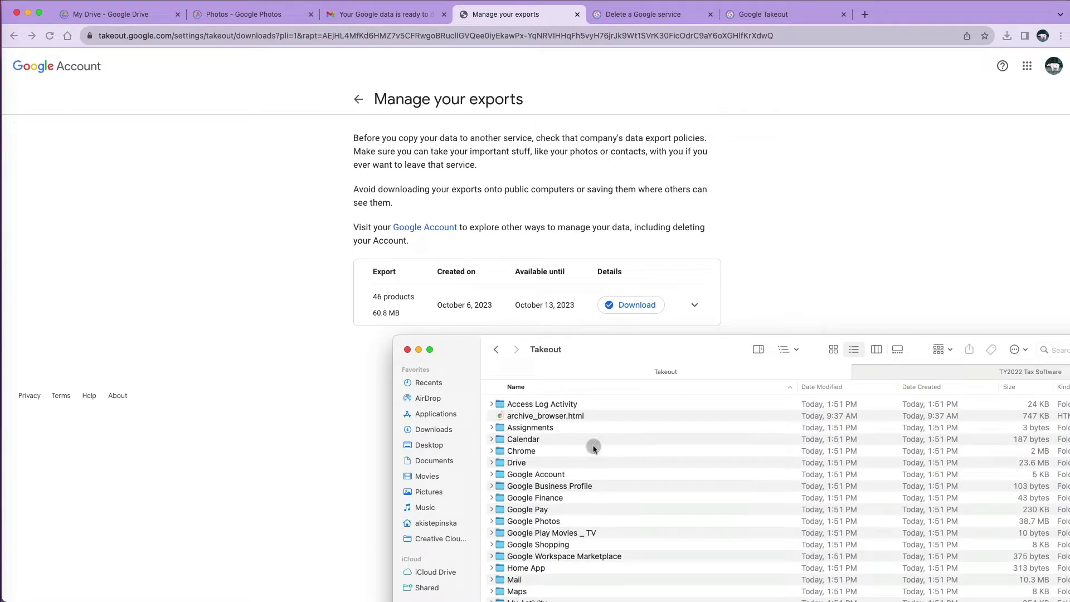
{"action": "left_click_drag", "start_coordinate": [634, 333], "coordinate": [626, 265]}
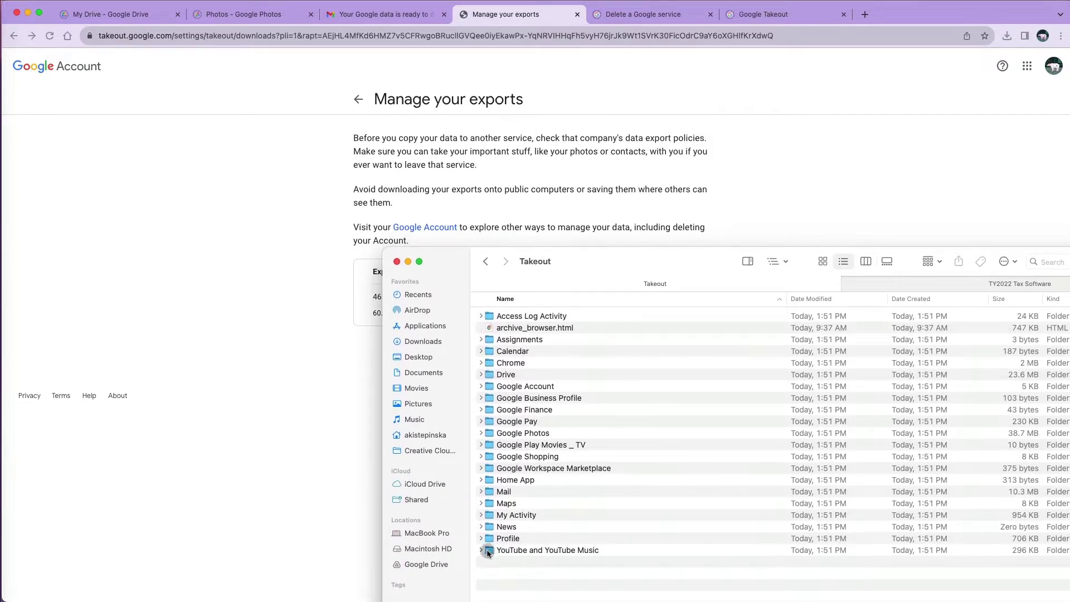
- Check the YouTube folder and preview the flower photos in Google Photos' Photos from 2020
{"action": "left_click", "coordinate": [482, 551]}
{"action": "left_click", "coordinate": [481, 551]}
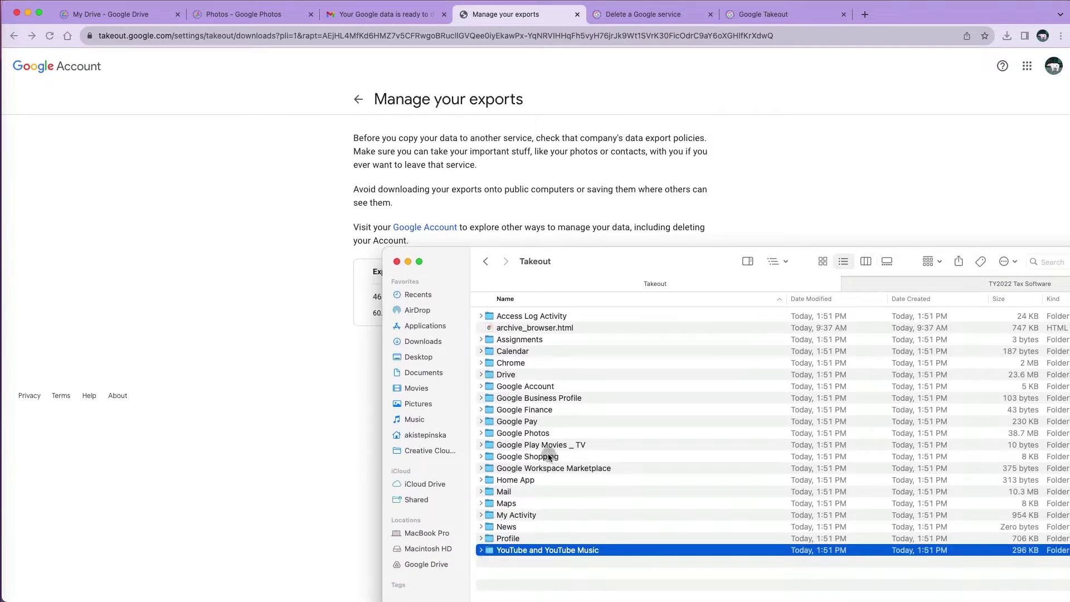
{"action": "left_click", "coordinate": [481, 433]}
{"action": "left_click", "coordinate": [490, 445]}
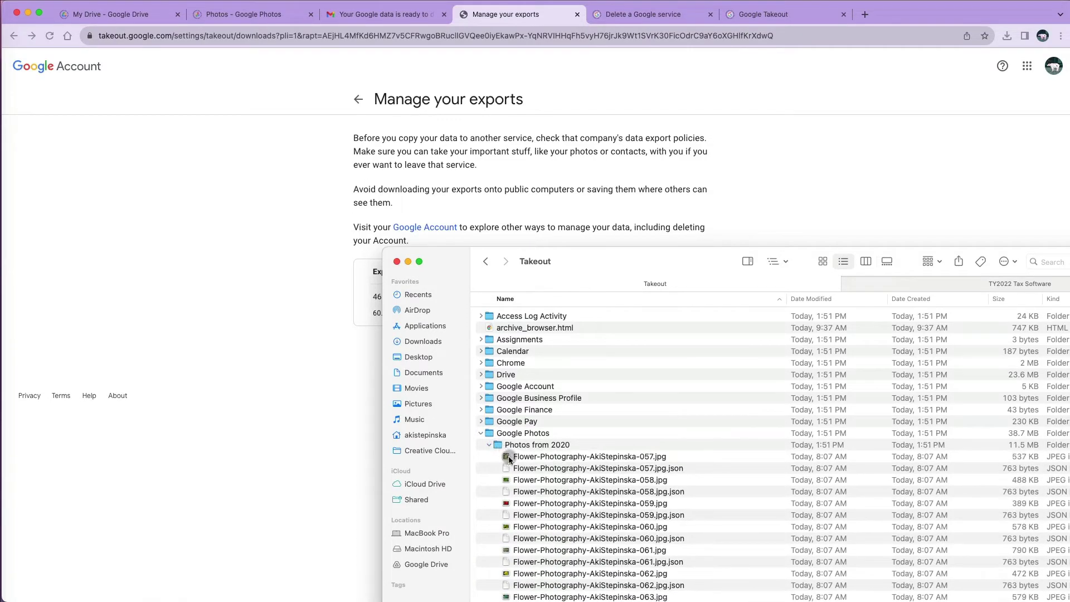
{"action": "left_click", "coordinate": [516, 457]}
{"action": "key", "text": "space"}
{"action": "left_click", "coordinate": [523, 481]}
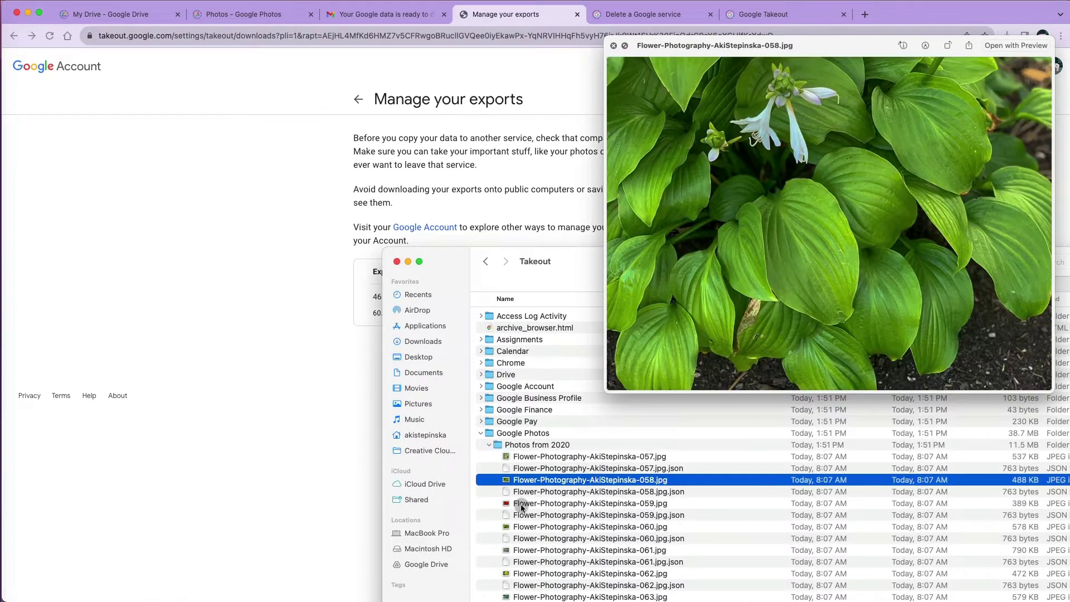
{"action": "left_click", "coordinate": [521, 503]}
{"action": "left_click", "coordinate": [520, 526]}
{"action": "key", "text": "space"}
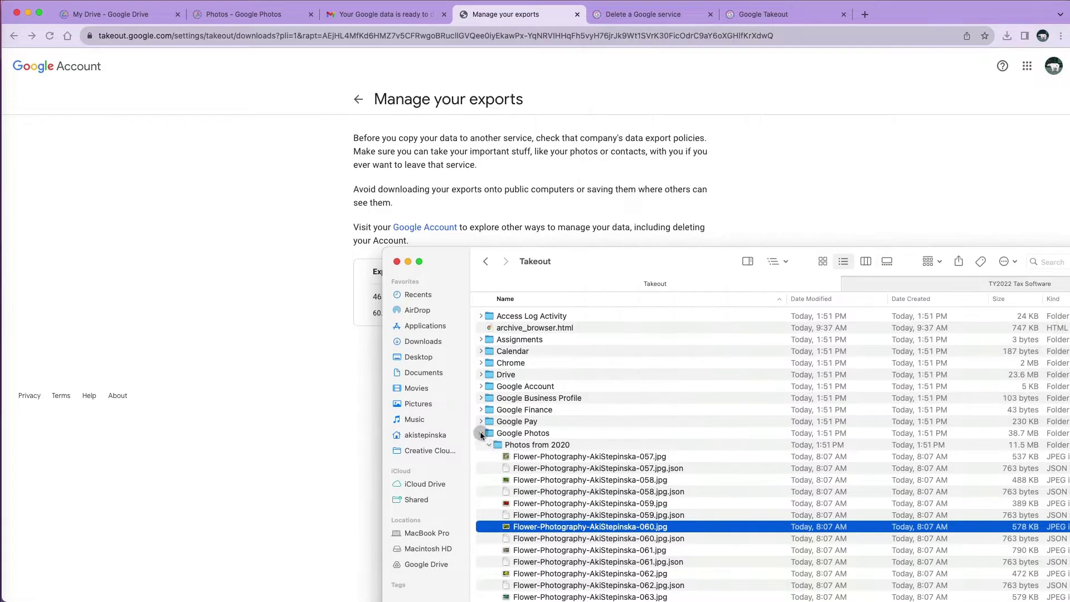
- Inspect the Google Finance, Google Account and Drive folders in the Takeout export
{"action": "left_click", "coordinate": [481, 433]}
{"action": "left_click", "coordinate": [494, 409]}
{"action": "left_click", "coordinate": [481, 410]}
{"action": "left_click", "coordinate": [481, 386]}
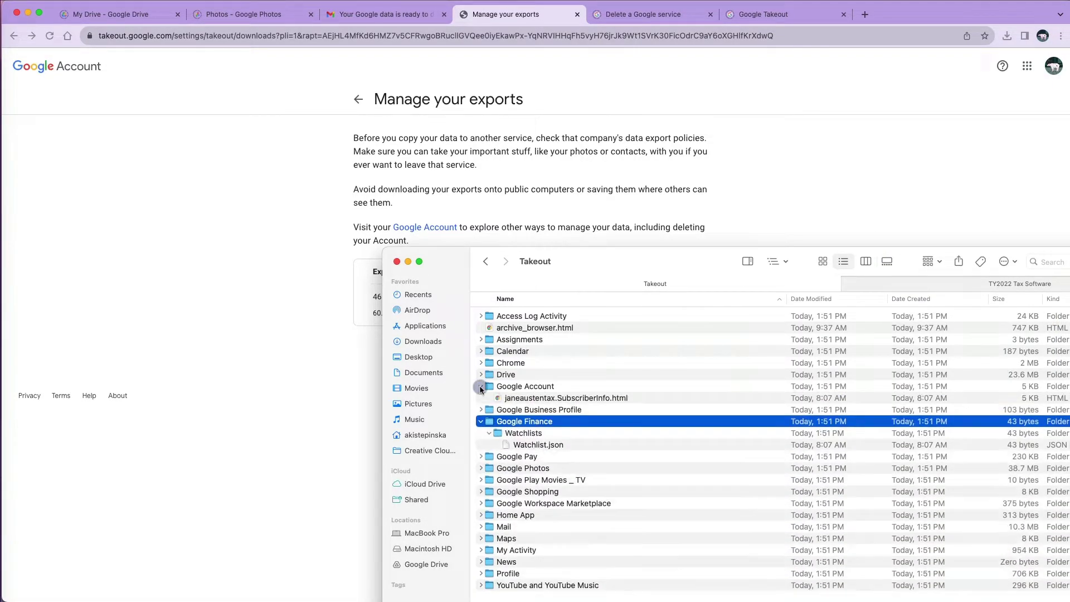
{"action": "left_click", "coordinate": [481, 375]}
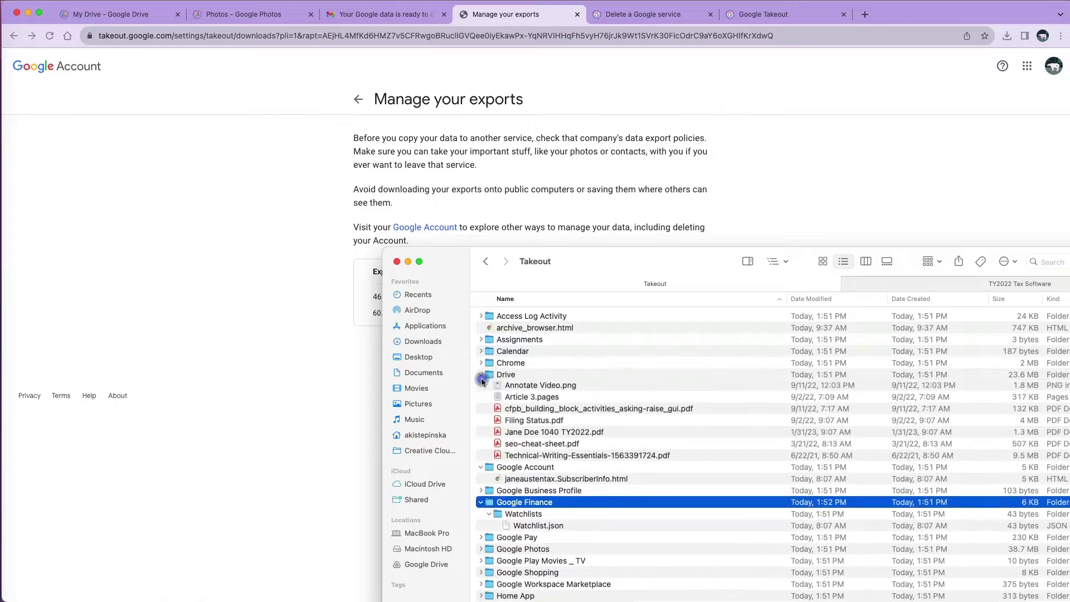
{"action": "double_click", "coordinate": [493, 377]}
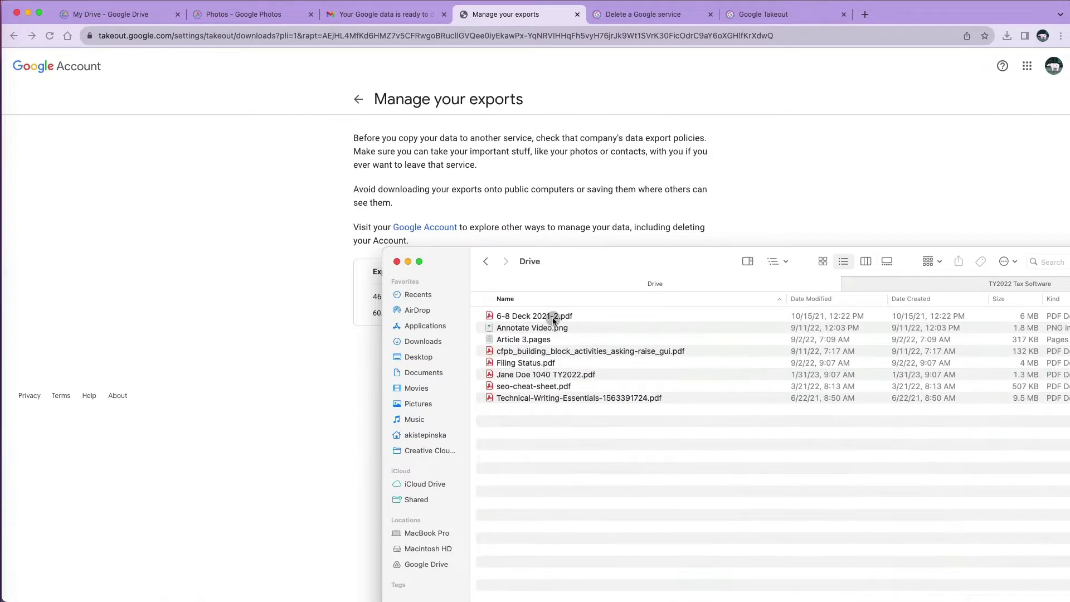
{"action": "left_click", "coordinate": [485, 263]}
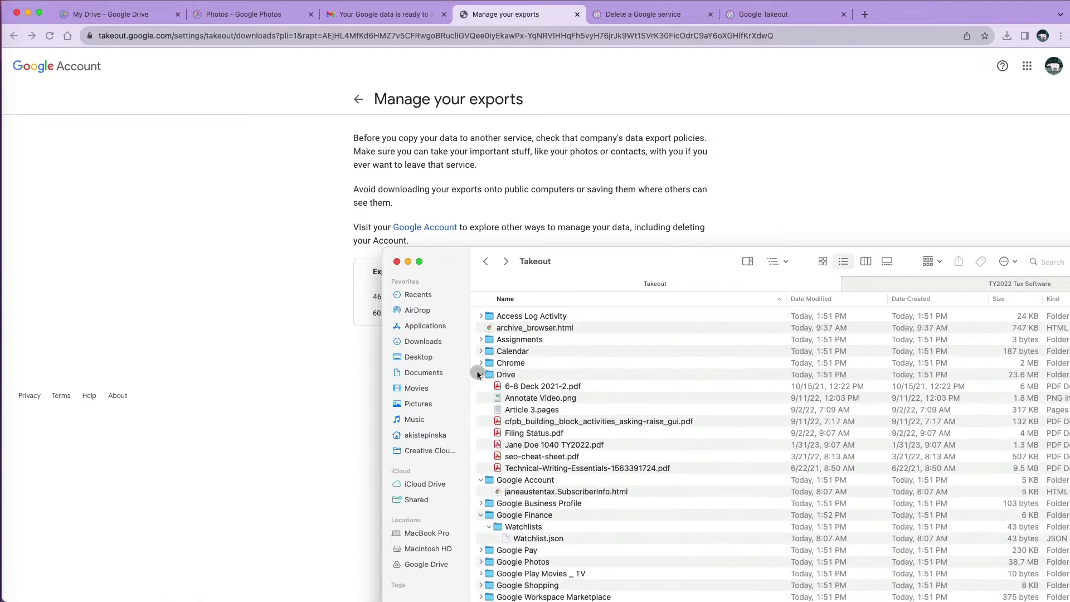
{"action": "left_click", "coordinate": [481, 378]}
- Check the Calendar and Assignments folders, then hide Finder to return to Chrome
{"action": "left_click", "coordinate": [481, 351]}
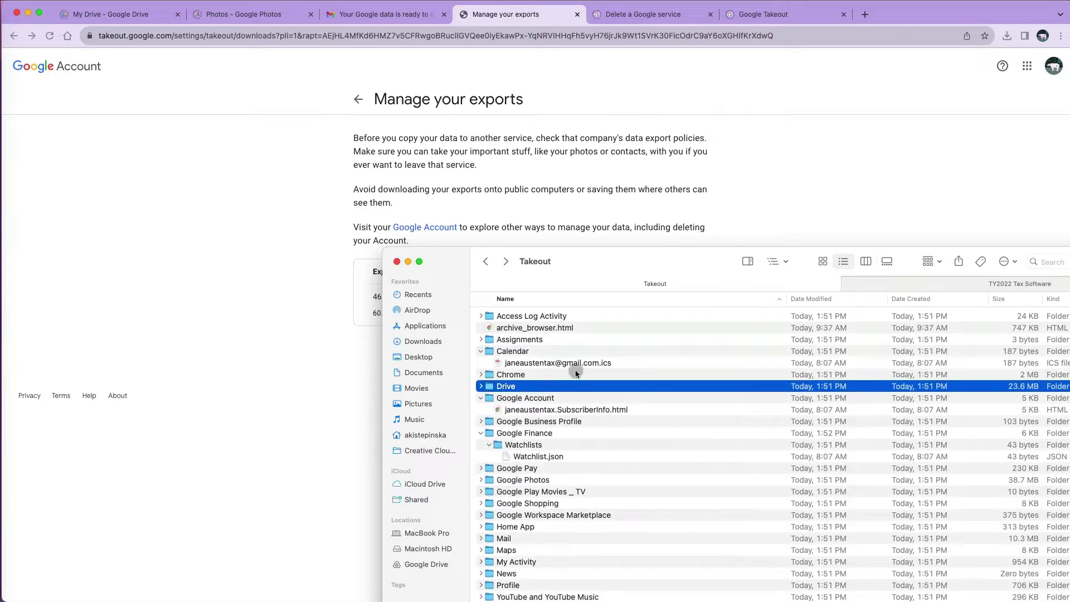
{"action": "left_click", "coordinate": [481, 351]}
{"action": "left_click", "coordinate": [482, 341]}
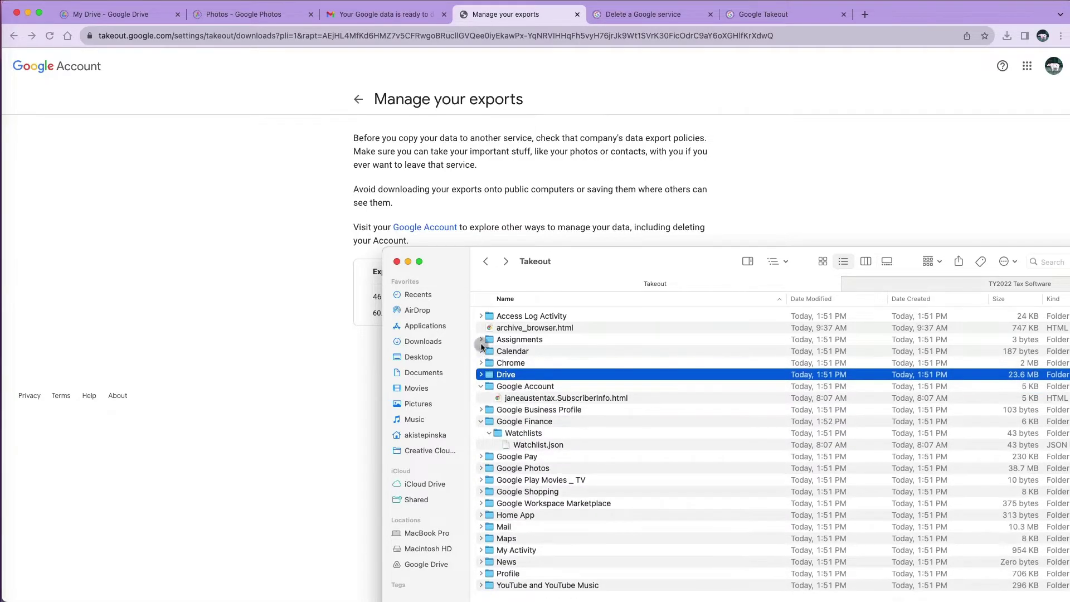
{"action": "left_click", "coordinate": [481, 341]}
{"action": "left_click", "coordinate": [407, 262]}
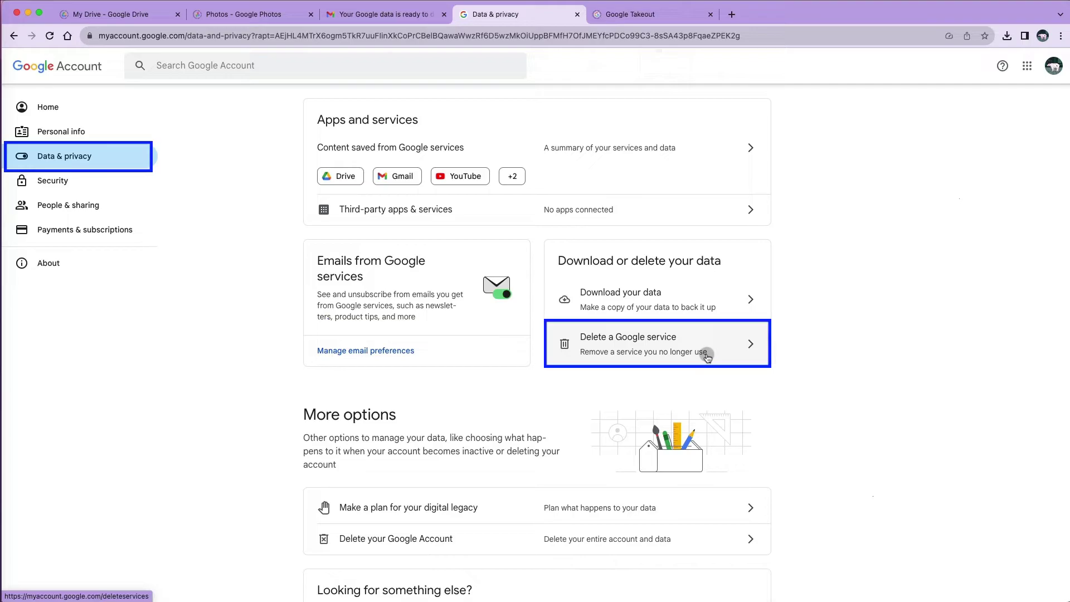
- On Delete a Google service, start removing the Gmail service via its trash icon
{"action": "left_click", "coordinate": [750, 345]}
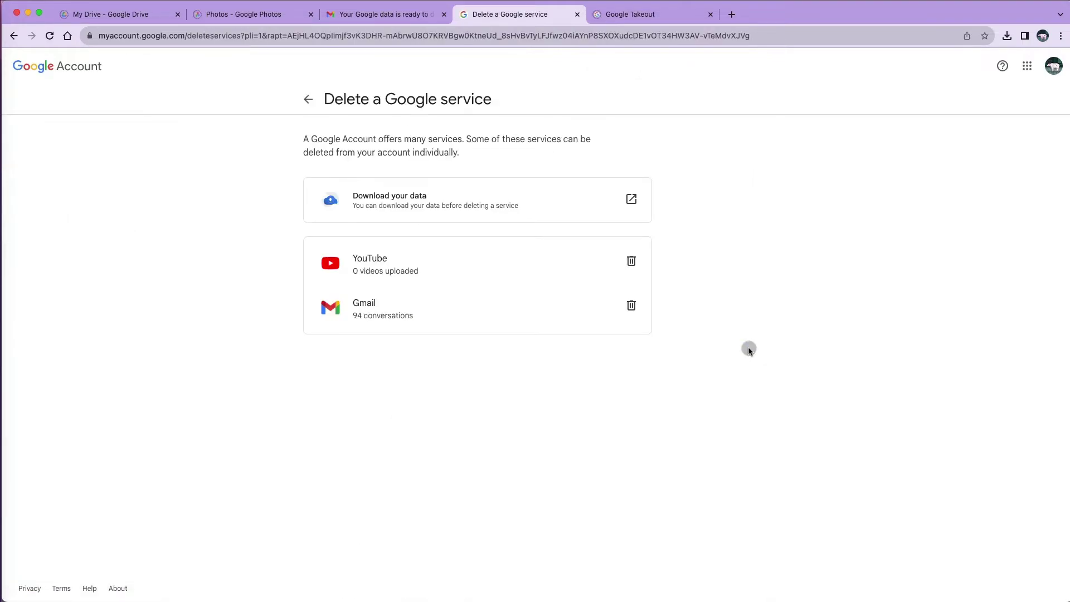
{"action": "left_click", "coordinate": [630, 310]}
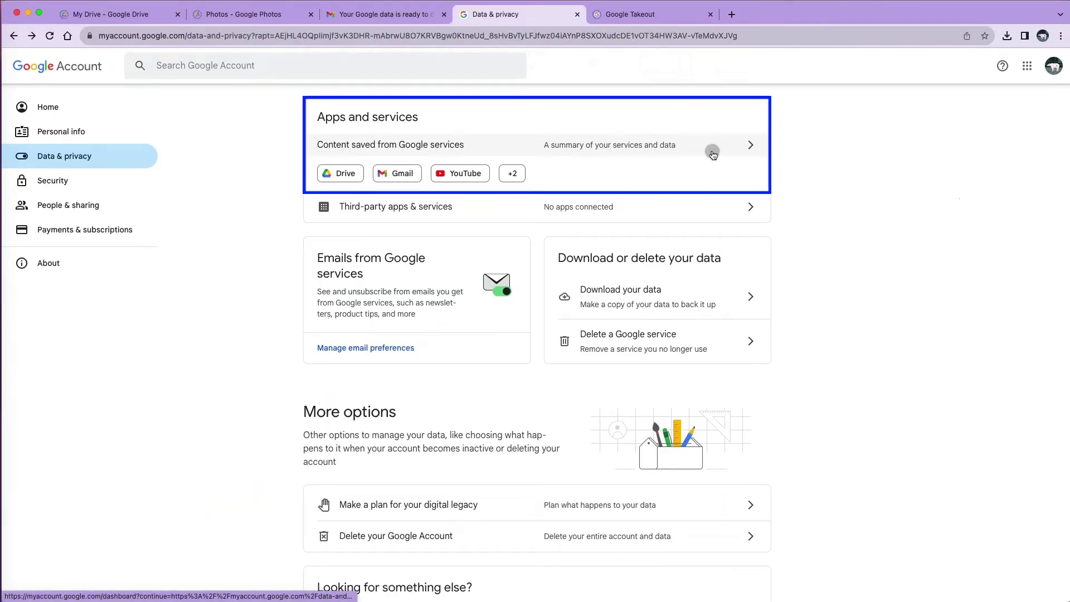
{"action": "left_click", "coordinate": [746, 148]}
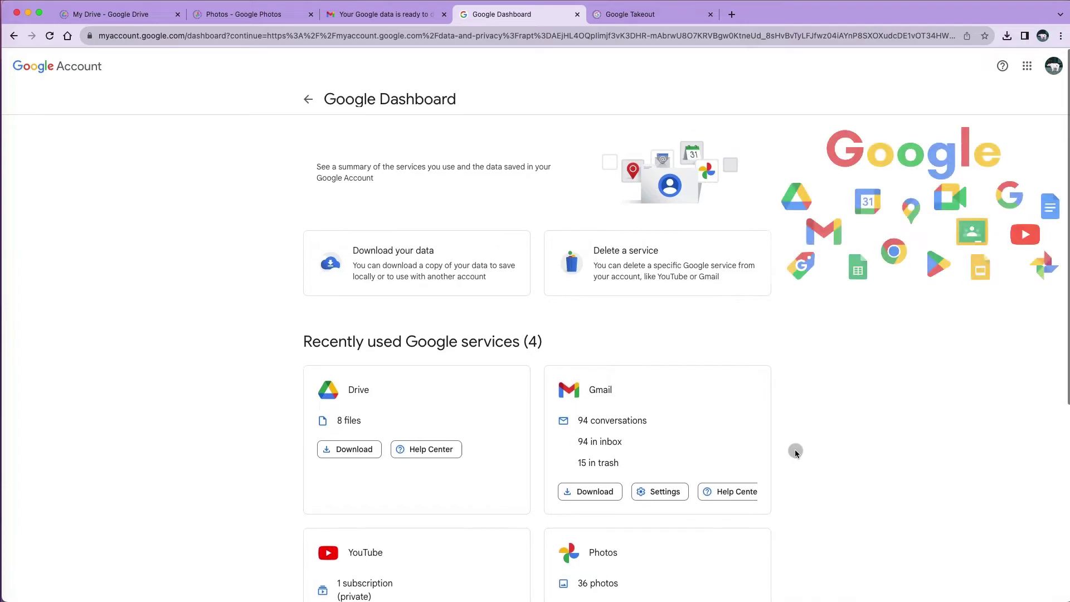
{"action": "scroll", "coordinate": [795, 452], "scroll_direction": "down", "scroll_amount": 5}
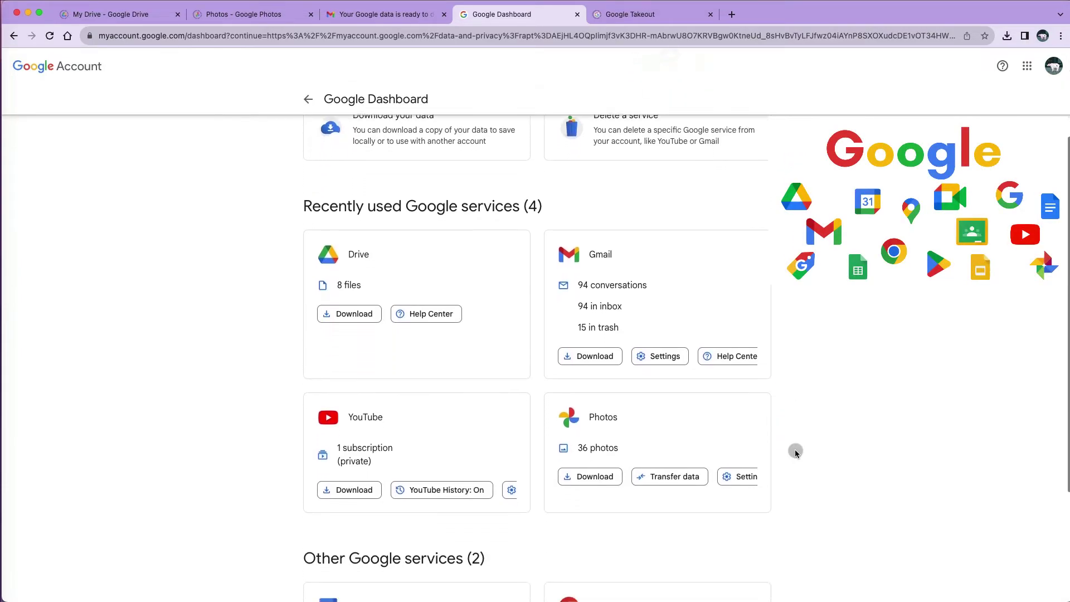
{"action": "scroll", "coordinate": [795, 452], "scroll_direction": "down", "scroll_amount": 1}
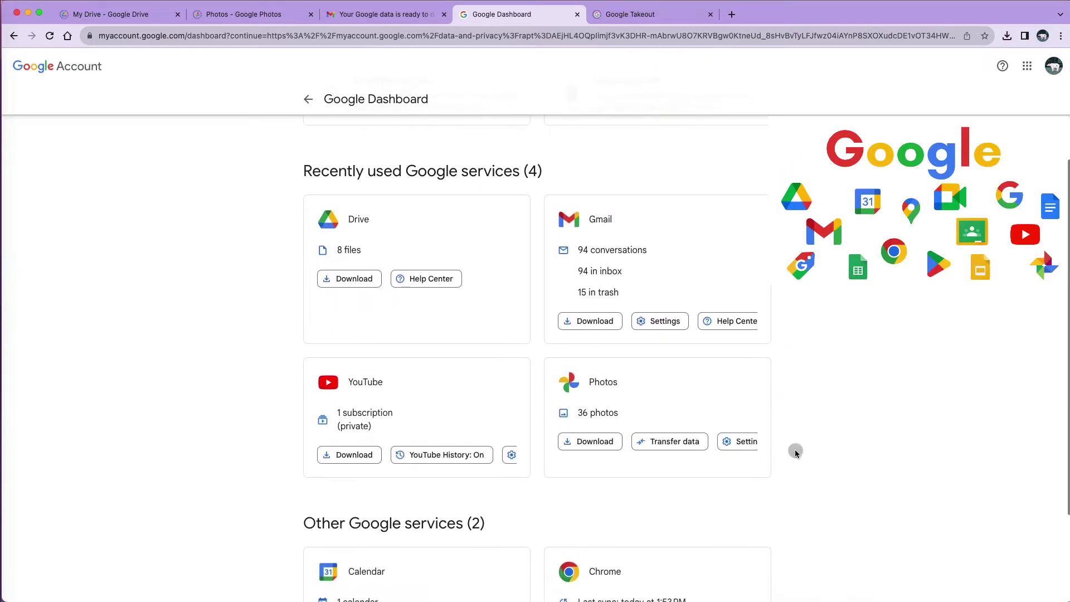
{"action": "scroll", "coordinate": [795, 452], "scroll_direction": "down", "scroll_amount": 1}
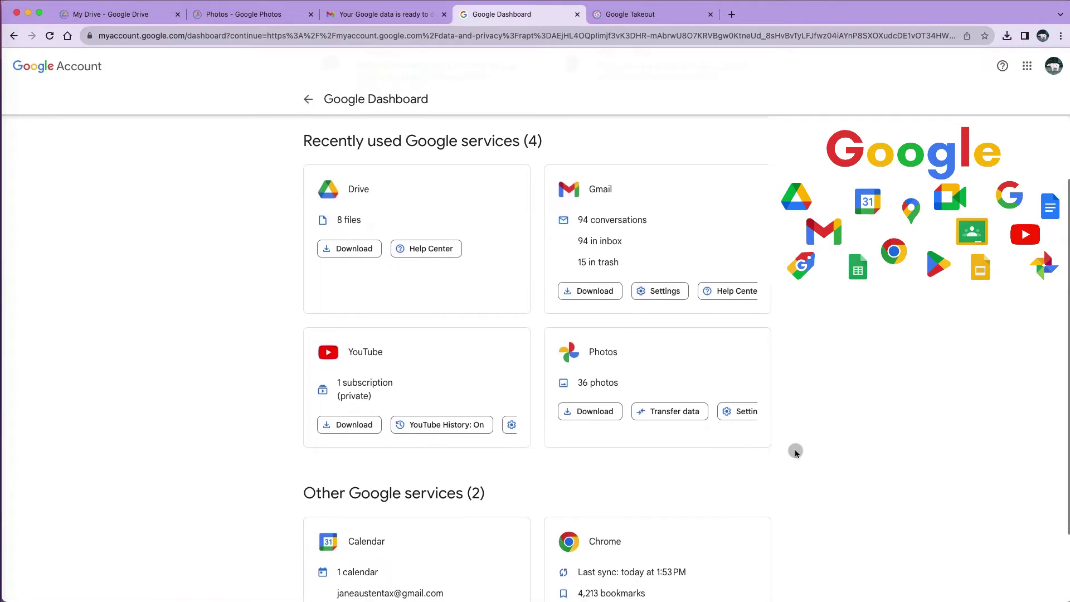
{"action": "scroll", "coordinate": [795, 451], "scroll_direction": "down", "scroll_amount": 3}
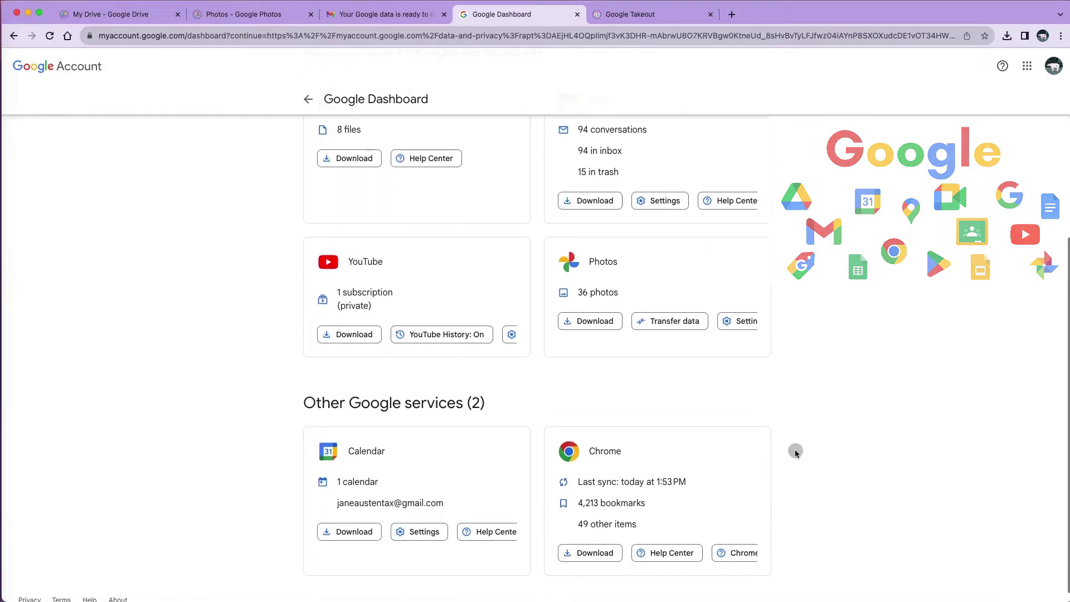
{"action": "key", "text": "super+bracketleft"}
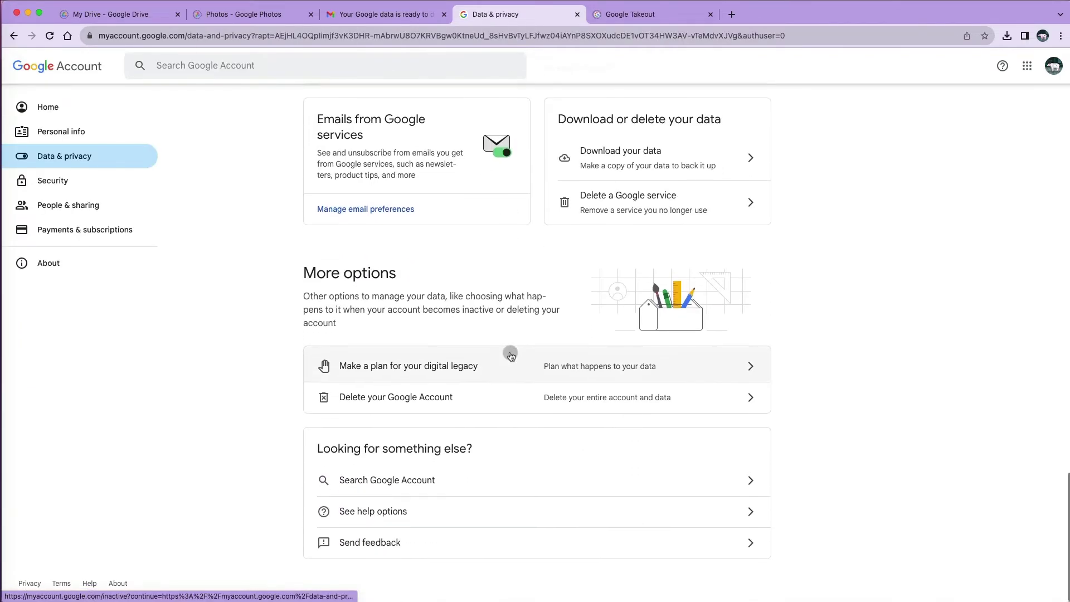
- On the Delete your Google Account page, accept the pending-charges and deletion warnings, then delete the account
{"action": "left_click", "coordinate": [446, 411]}
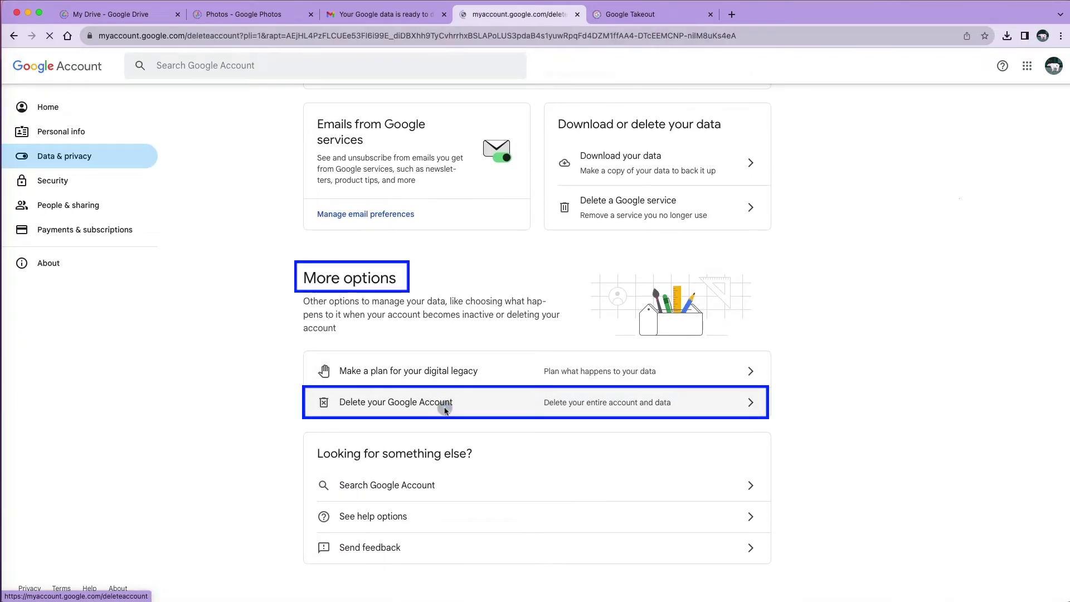
{"action": "scroll", "coordinate": [445, 411], "scroll_direction": "down", "scroll_amount": 5}
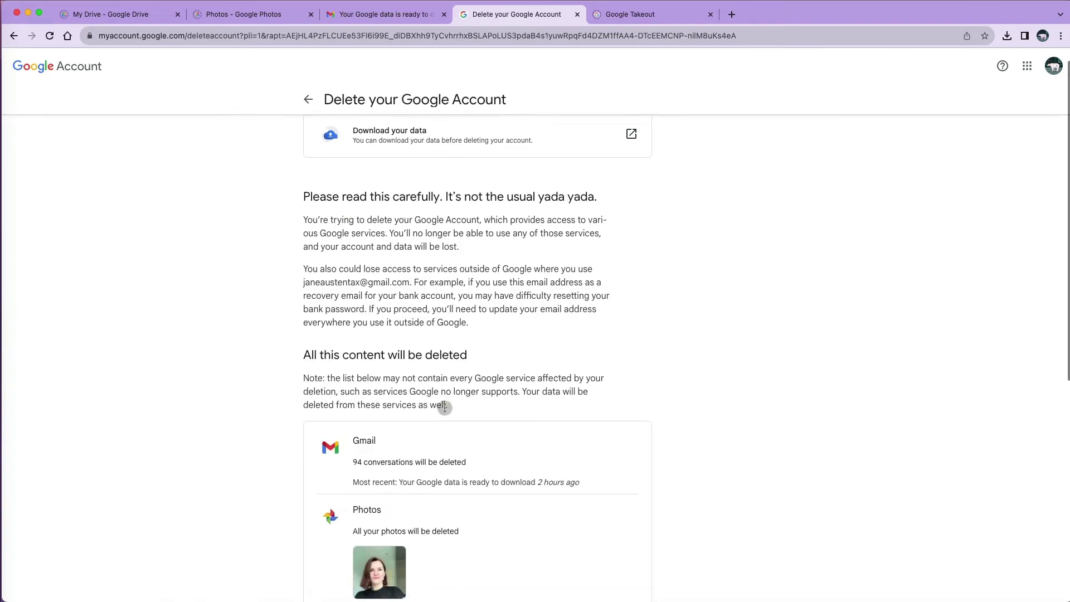
{"action": "scroll", "coordinate": [446, 411], "scroll_direction": "down", "scroll_amount": 7}
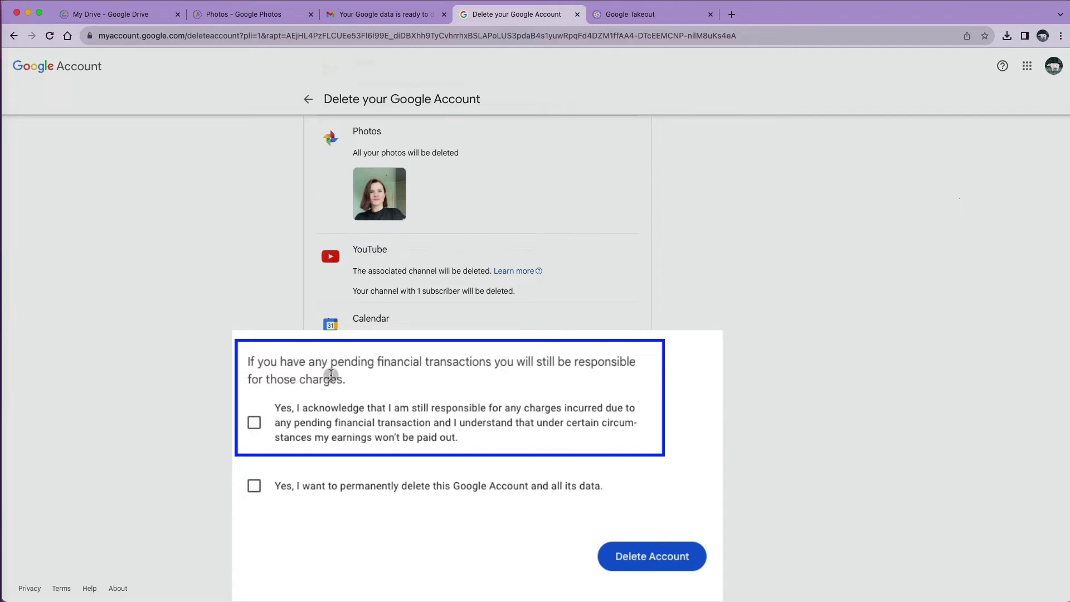
{"action": "left_click_drag", "start_coordinate": [331, 363], "coordinate": [493, 363]}
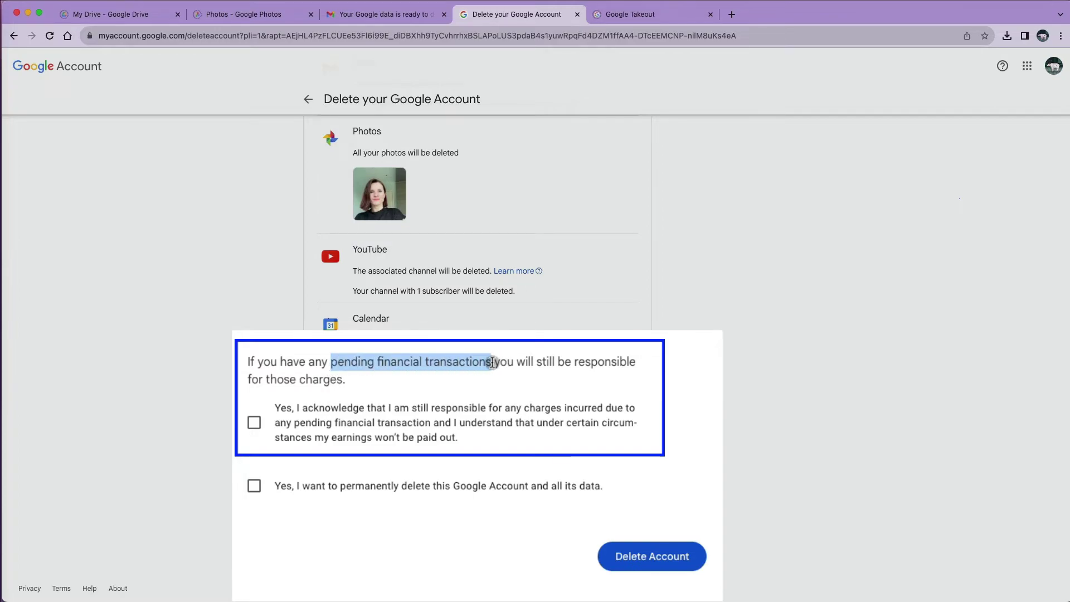
{"action": "left_click", "coordinate": [490, 384]}
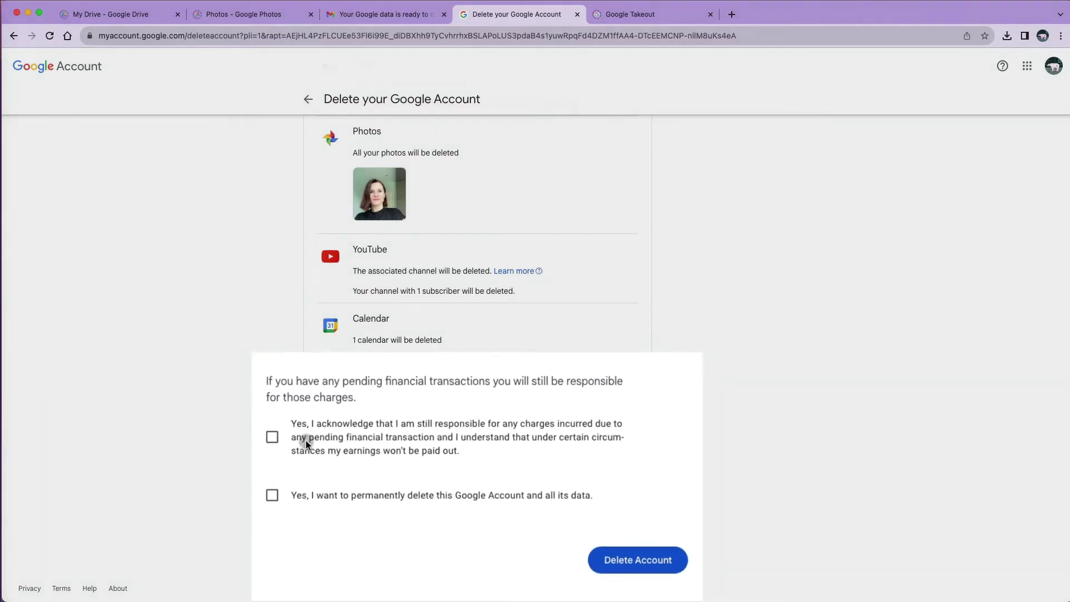
{"action": "left_click", "coordinate": [308, 447]}
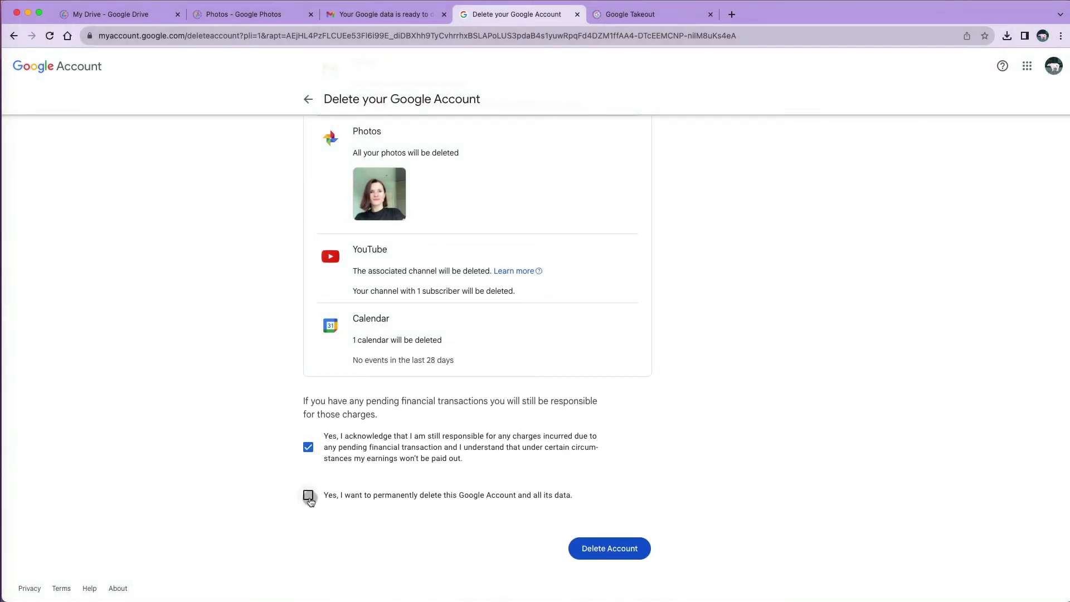
{"action": "left_click", "coordinate": [603, 549]}
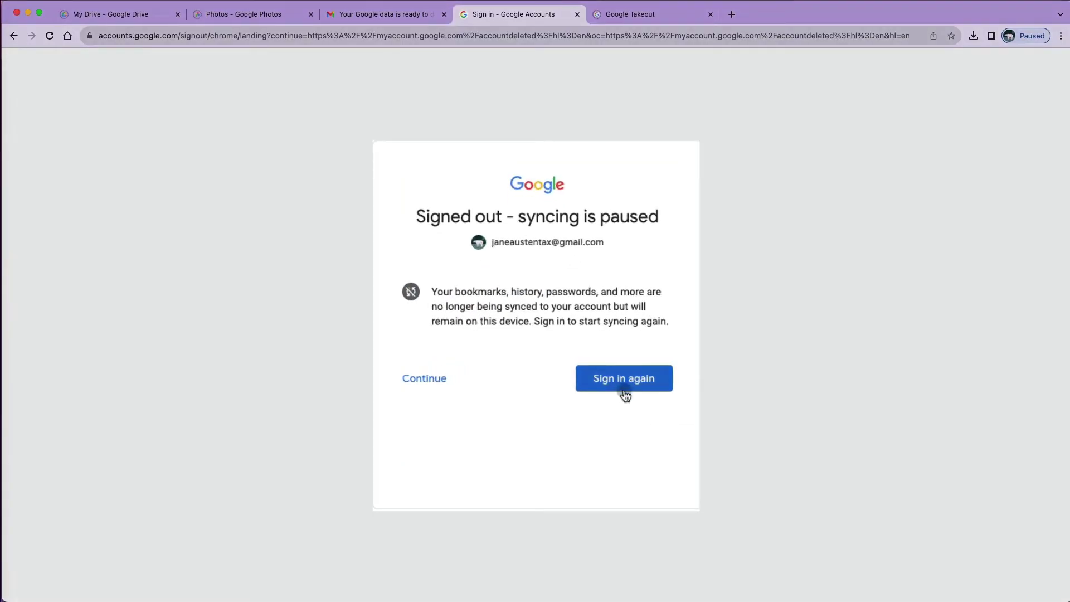
- Sign back in with the pre-filled address, choose to restore the deleted account, and submit the pasted password
{"action": "left_click", "coordinate": [624, 392]}
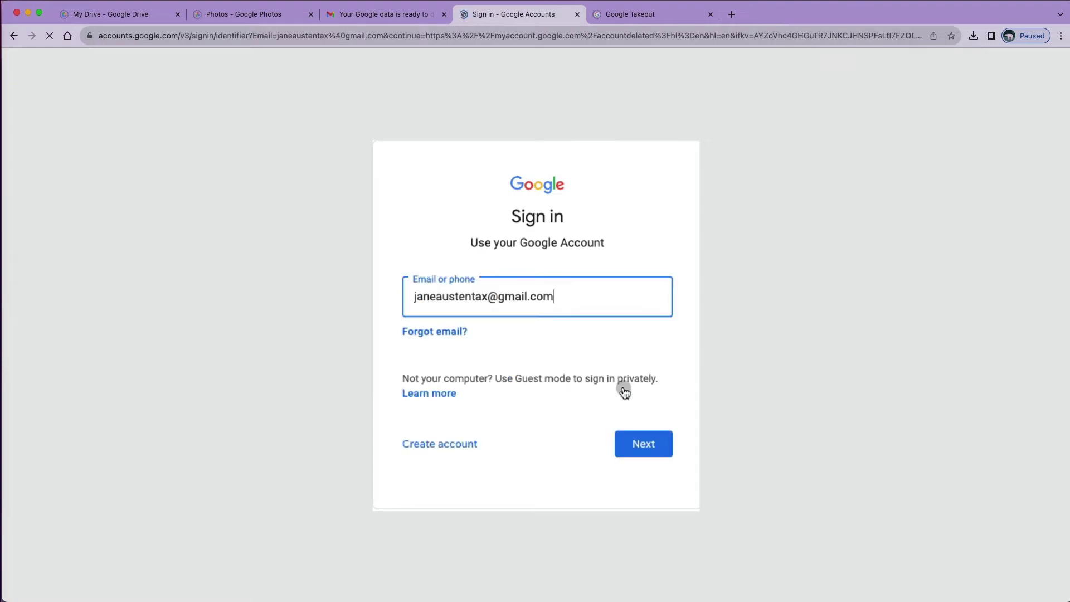
{"action": "left_click", "coordinate": [645, 441]}
{"action": "left_click", "coordinate": [646, 442]}
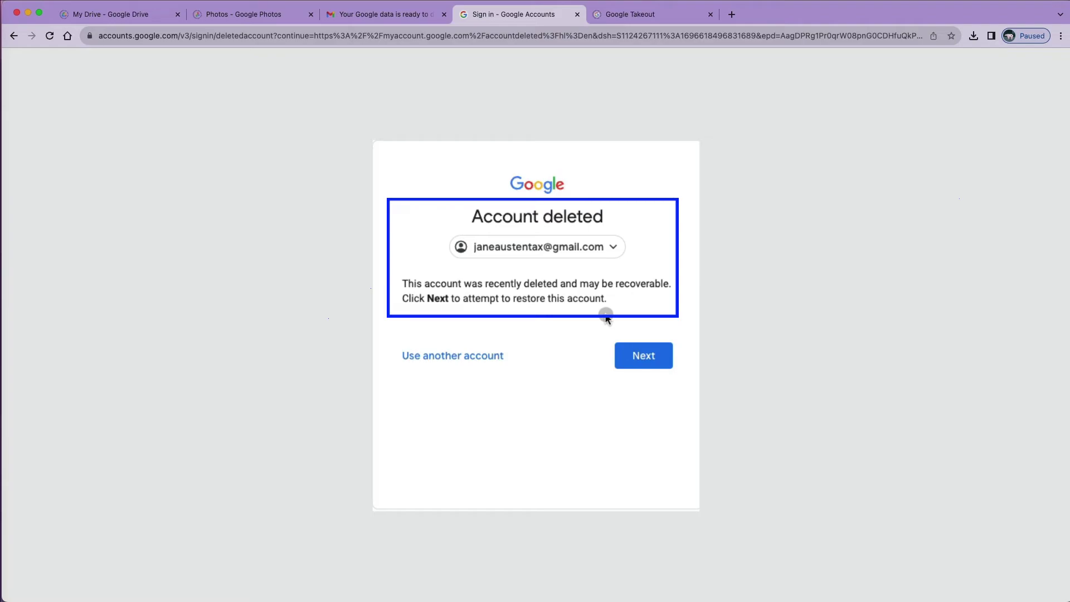
{"action": "left_click", "coordinate": [640, 365]}
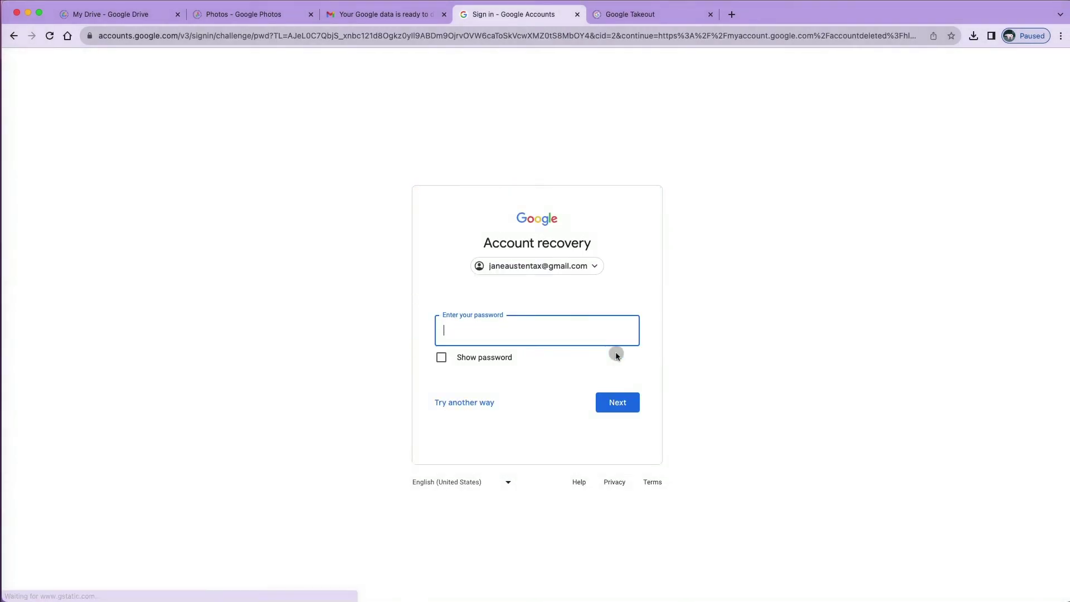
{"action": "key", "text": "super+v"}
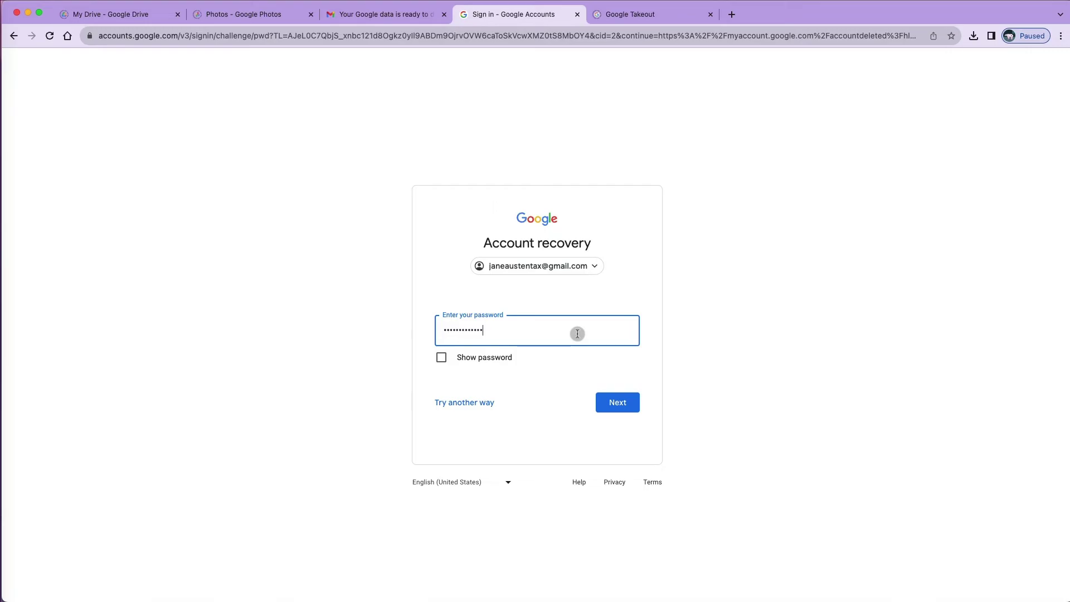
{"action": "left_click", "coordinate": [617, 404]}
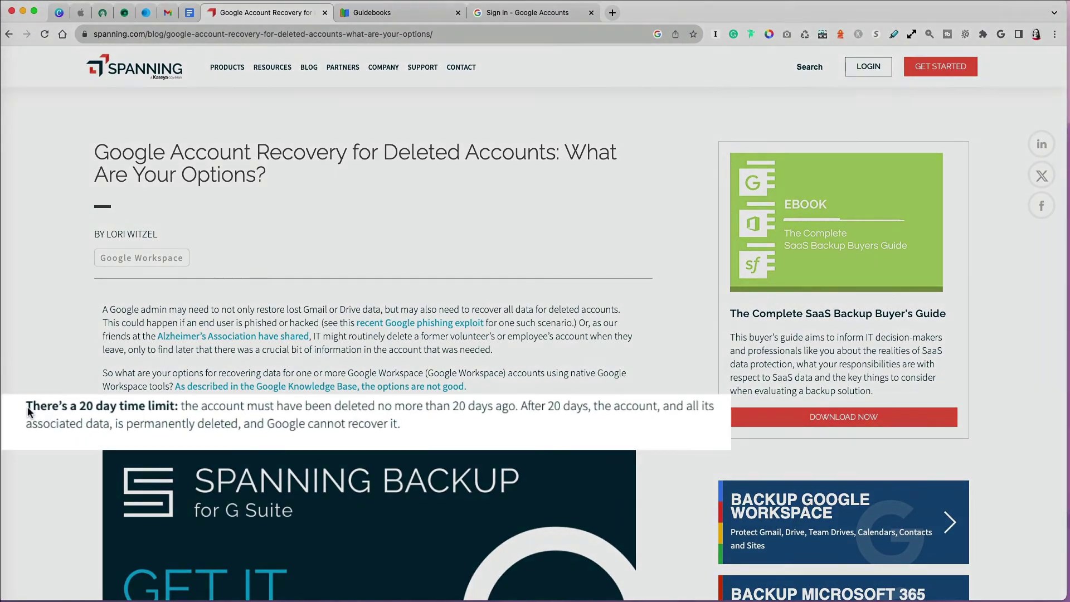
- Highlight the blog's 20-day recovery limit note, then continue without signing back in
{"action": "left_click_drag", "start_coordinate": [29, 406], "coordinate": [201, 408]}
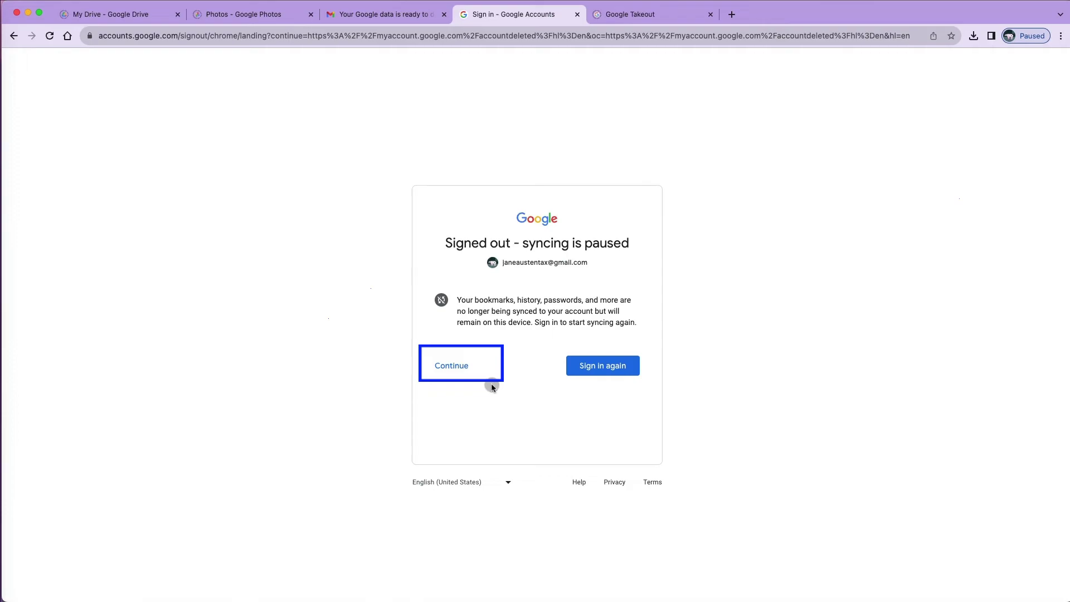
{"action": "left_click", "coordinate": [460, 370]}
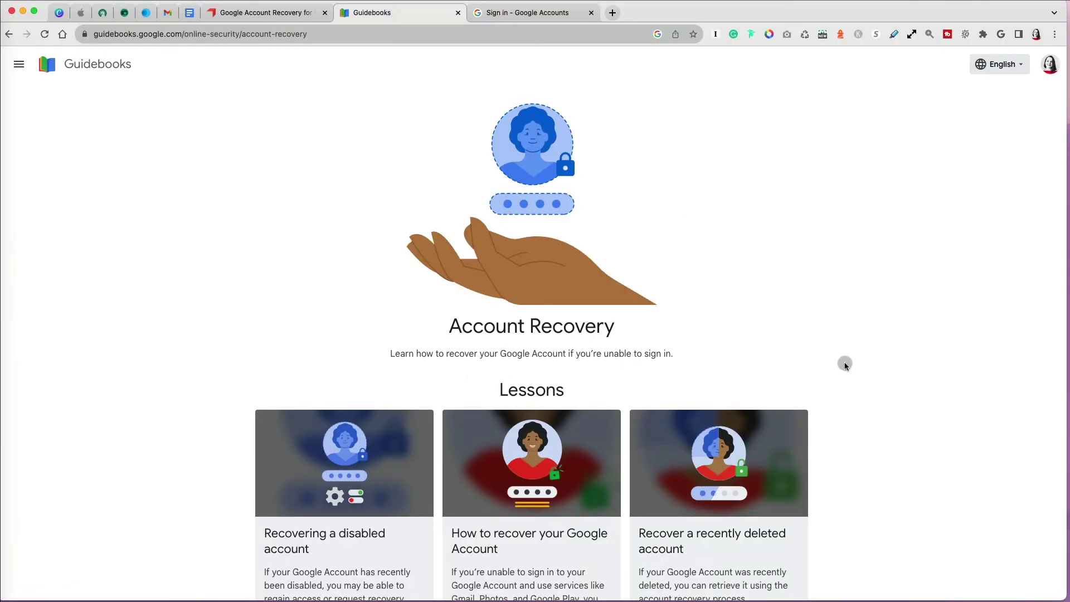
- Begin the 'Recover a recently deleted account' lesson from the Account Recovery cards and read Step 1
{"action": "scroll", "coordinate": [876, 504], "scroll_direction": "down", "scroll_amount": 5}
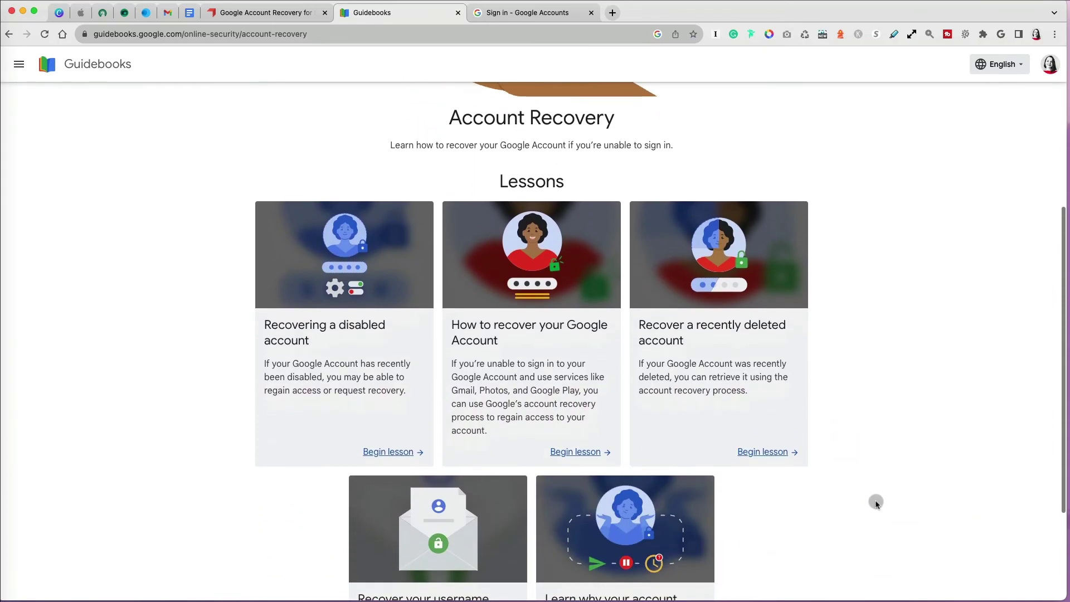
{"action": "scroll", "coordinate": [719, 437], "scroll_direction": "up", "scroll_amount": 1}
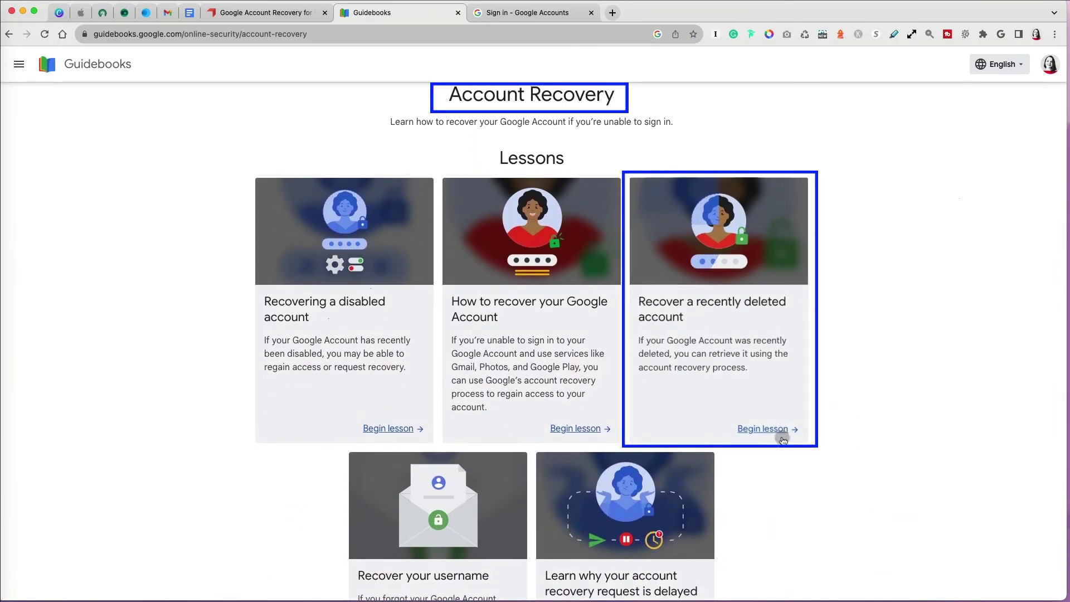
{"action": "left_click", "coordinate": [781, 436]}
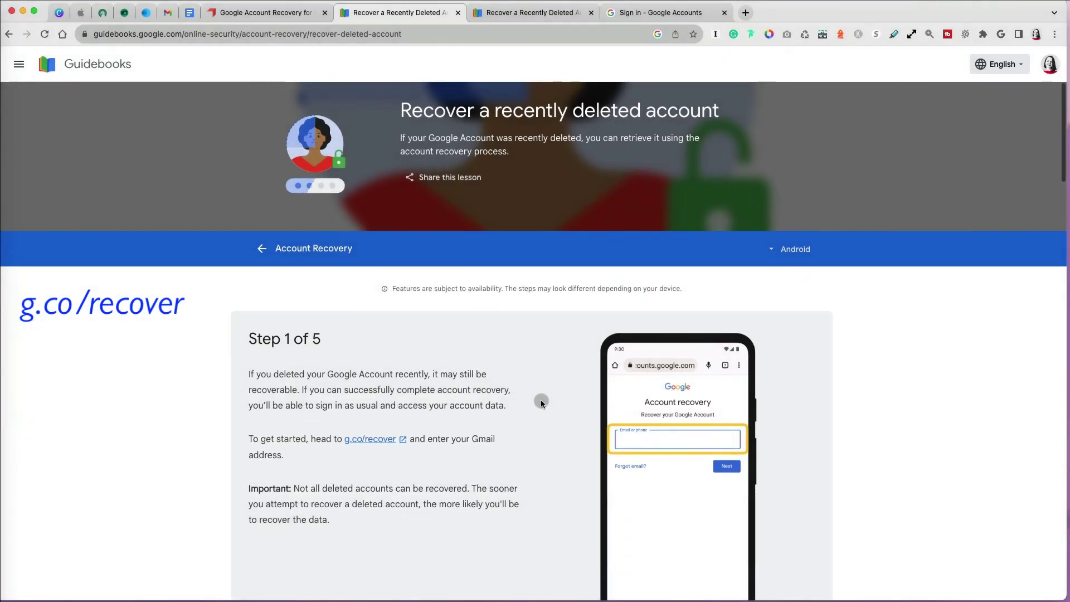
{"action": "scroll", "coordinate": [541, 401], "scroll_direction": "down", "scroll_amount": 1}
{"action": "scroll", "coordinate": [540, 402], "scroll_direction": "down", "scroll_amount": 2}
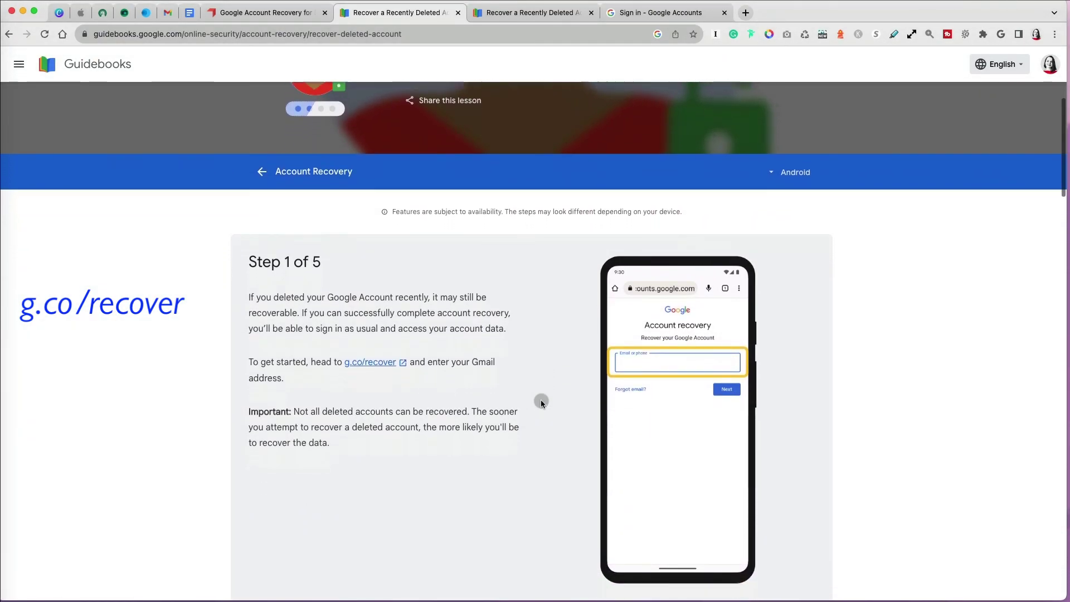